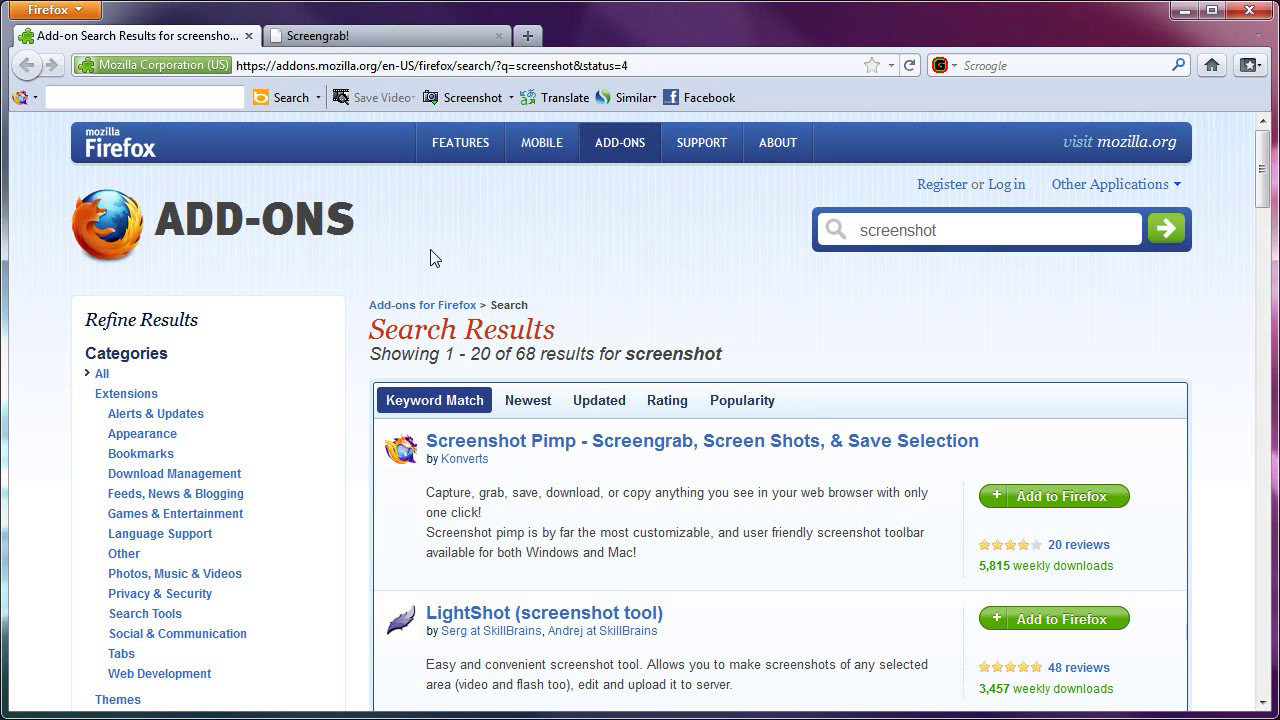
# Check the Firefox version information from the main menu, then close it
pyautogui.click(48, 10)
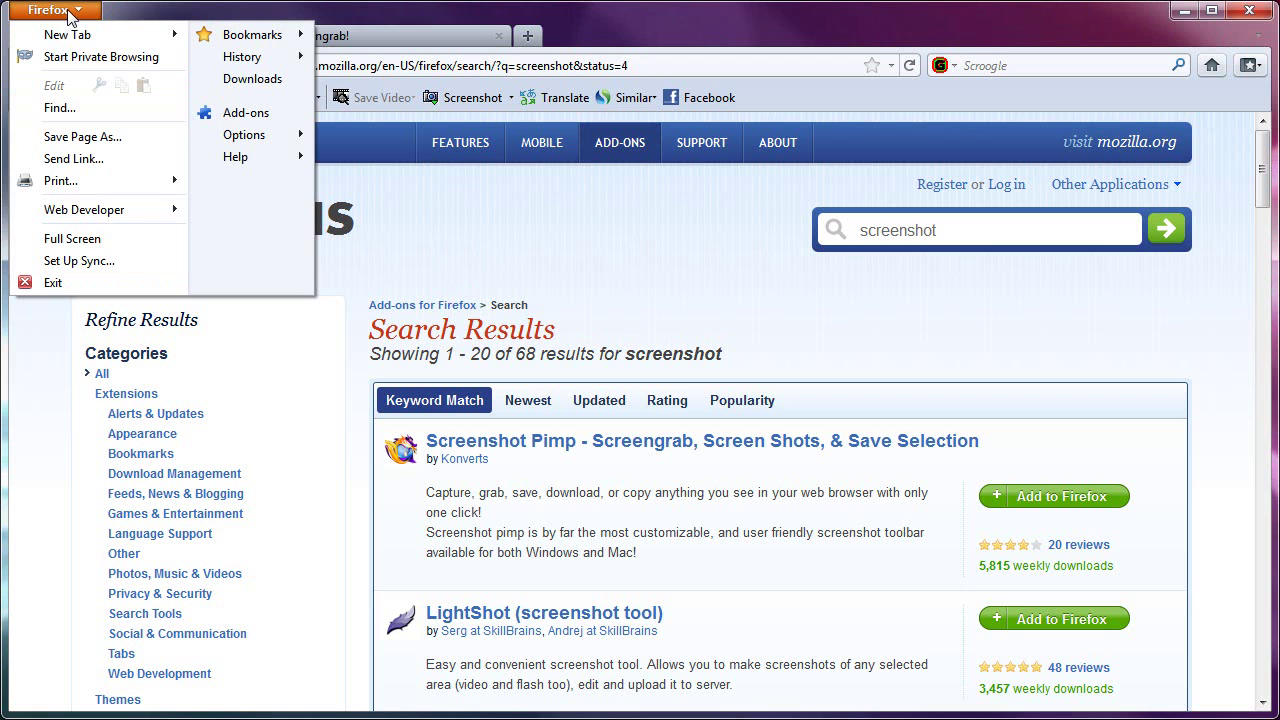
pyautogui.moveTo(266, 154)
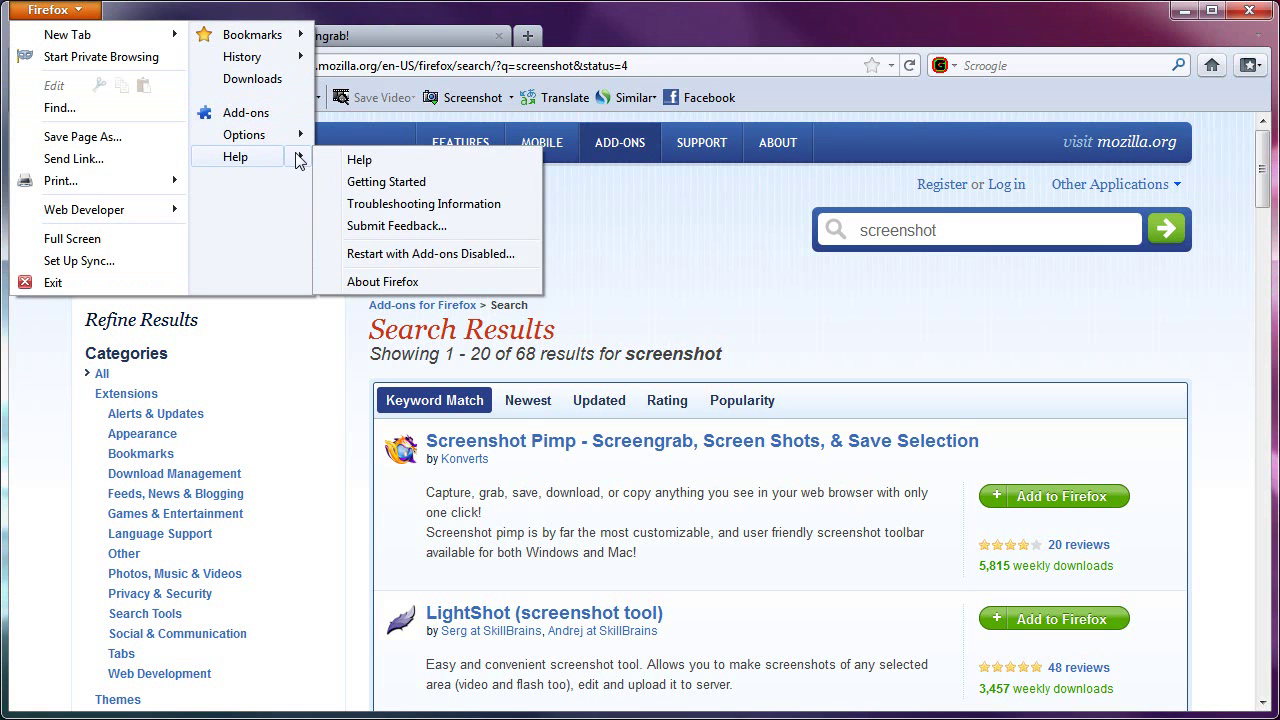
pyautogui.click(393, 282)
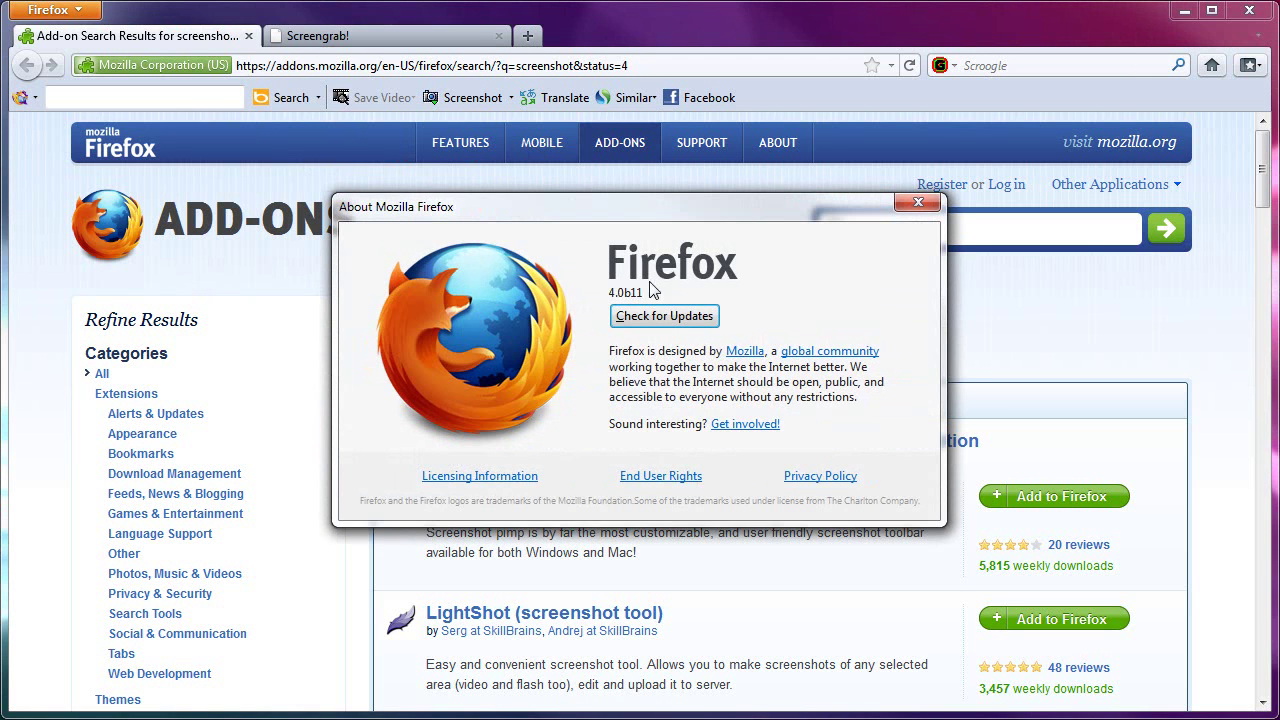
pyautogui.click(918, 203)
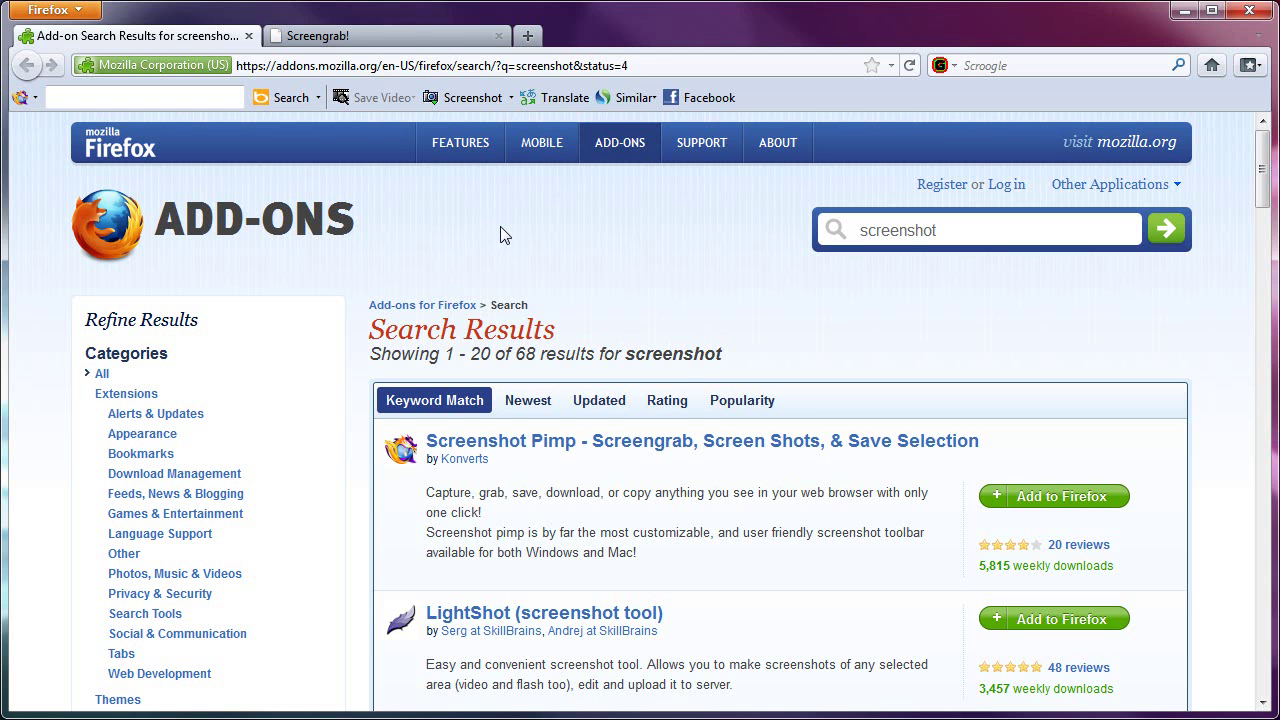
# Switch to the Screengrab! (0.96) tab and scroll through its description page
pyautogui.click(358, 38)
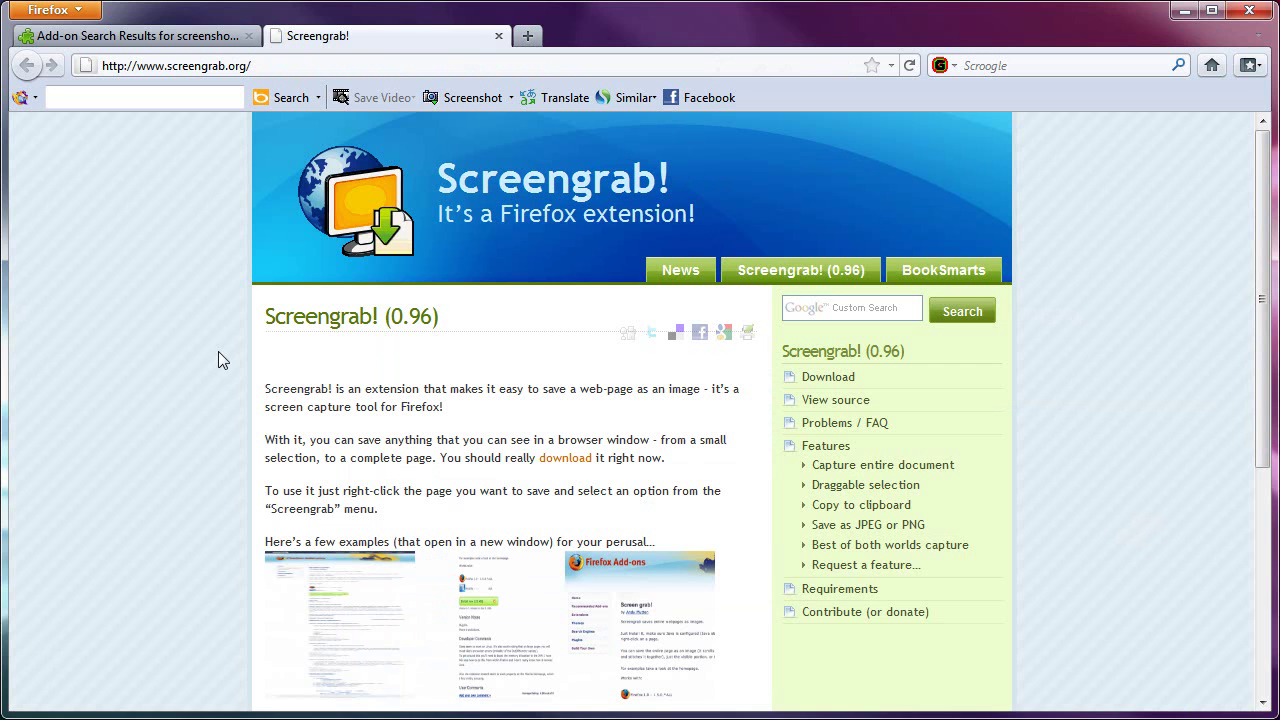
pyautogui.scroll(-7, 218, 351)
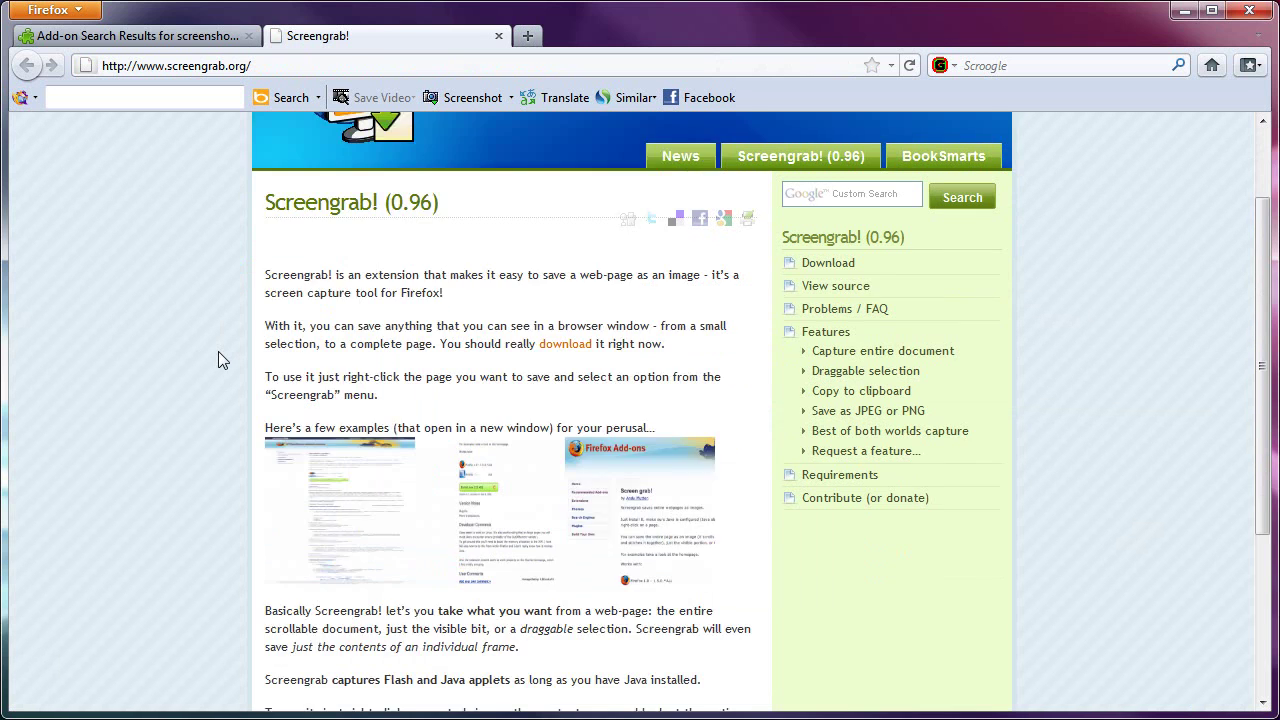
pyautogui.scroll(7, 220, 350)
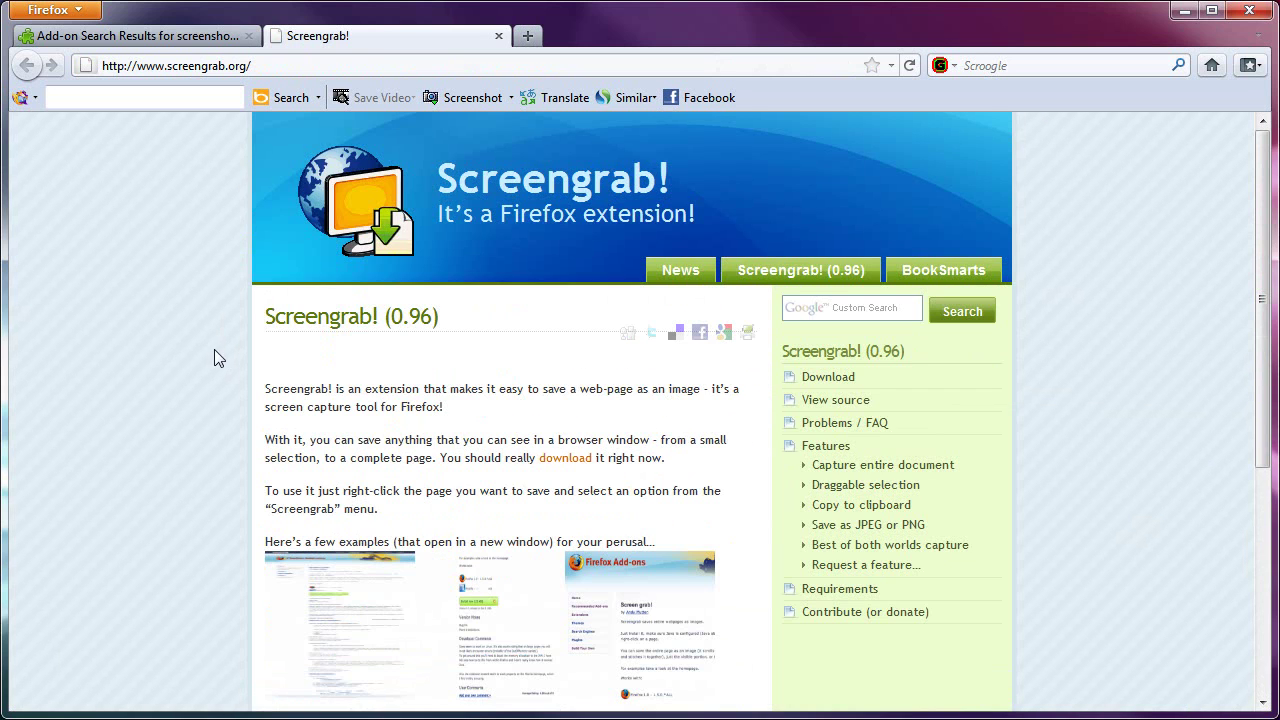
pyautogui.scroll(-7, 211, 446)
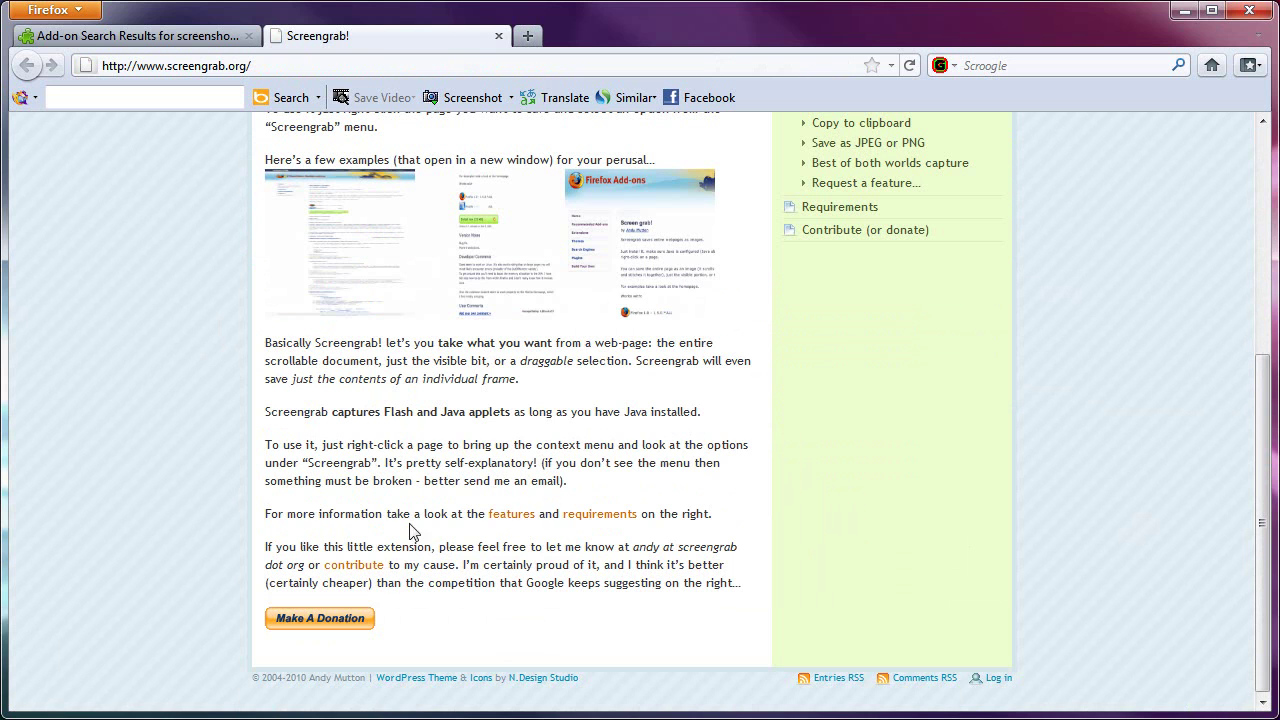
pyautogui.scroll(7, 260, 468)
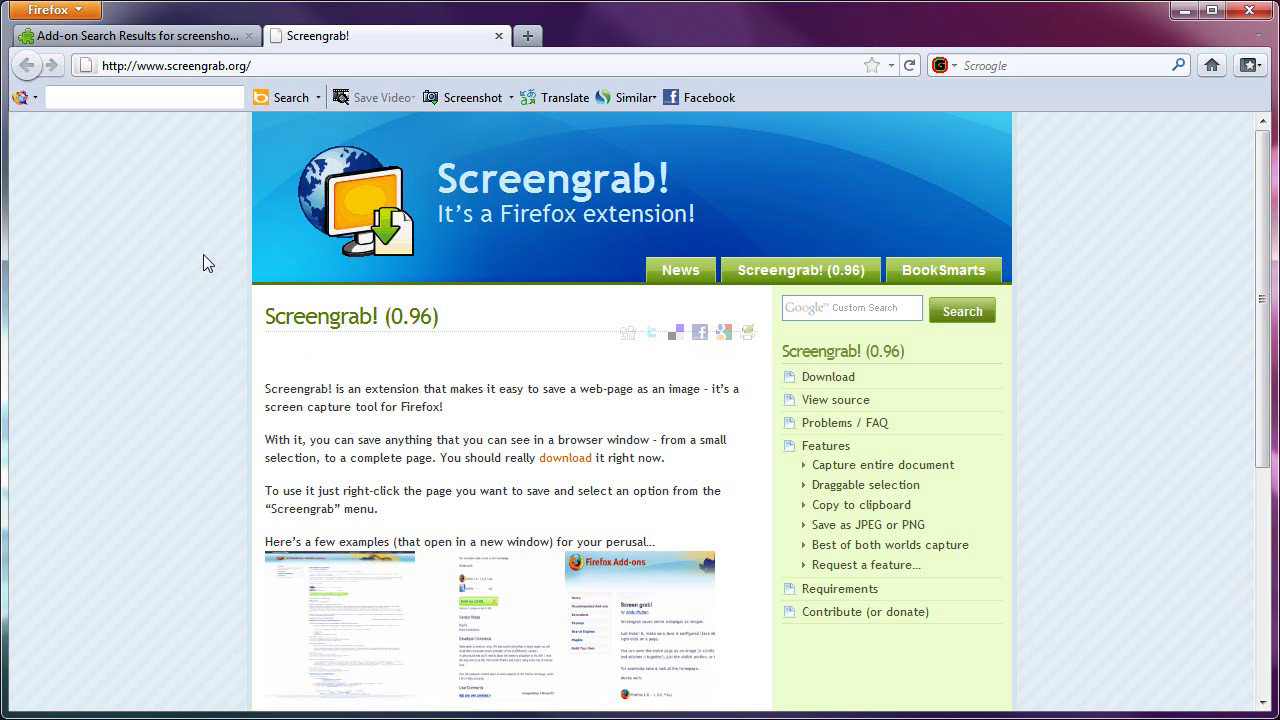
# Close the Screengrab! tab, then open and scroll through the Screenshot Pimp 3.3.2 details page
pyautogui.click(498, 35)
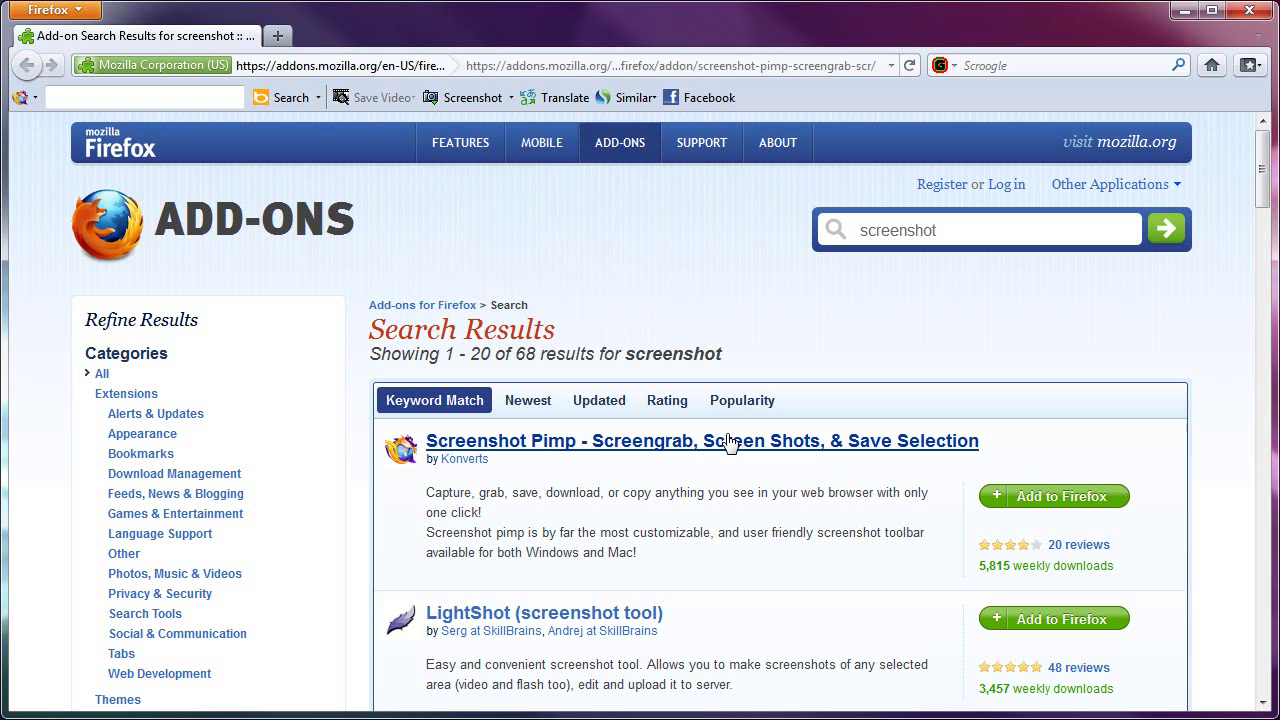
pyautogui.click(656, 442)
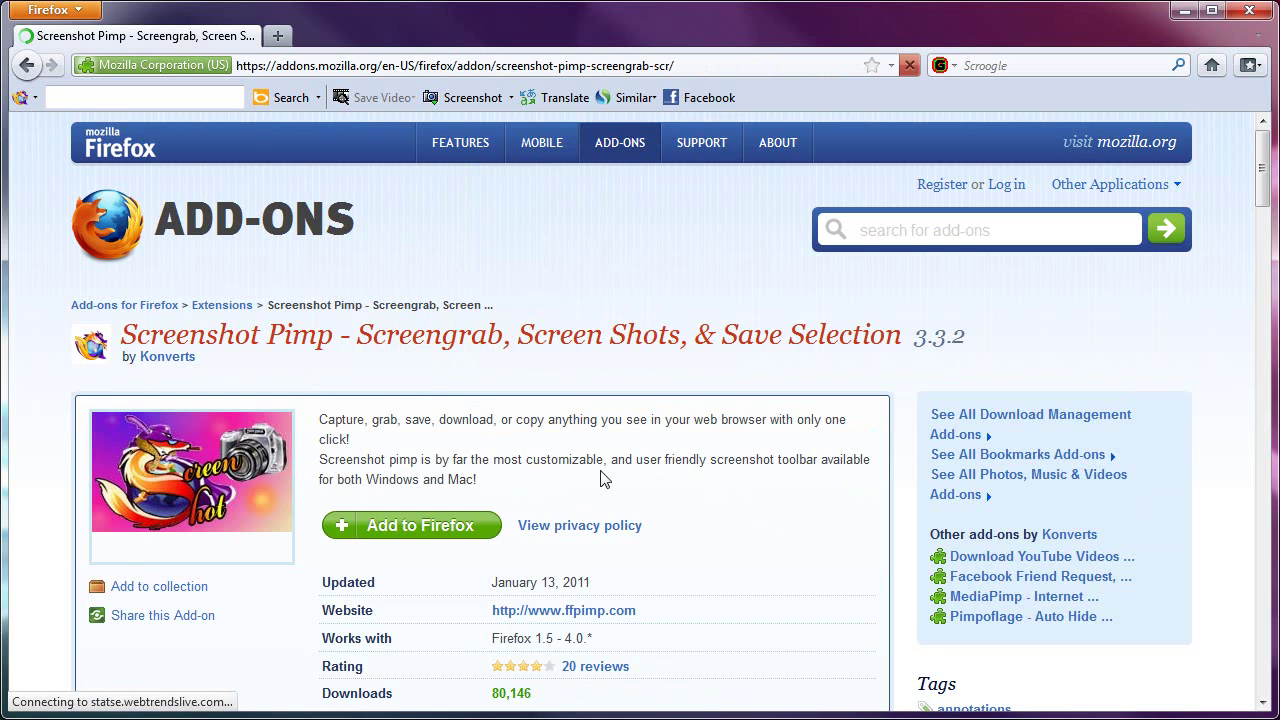
pyautogui.scroll(-4, 603, 478)
pyautogui.scroll(4, 603, 478)
pyautogui.scroll(-2, 603, 478)
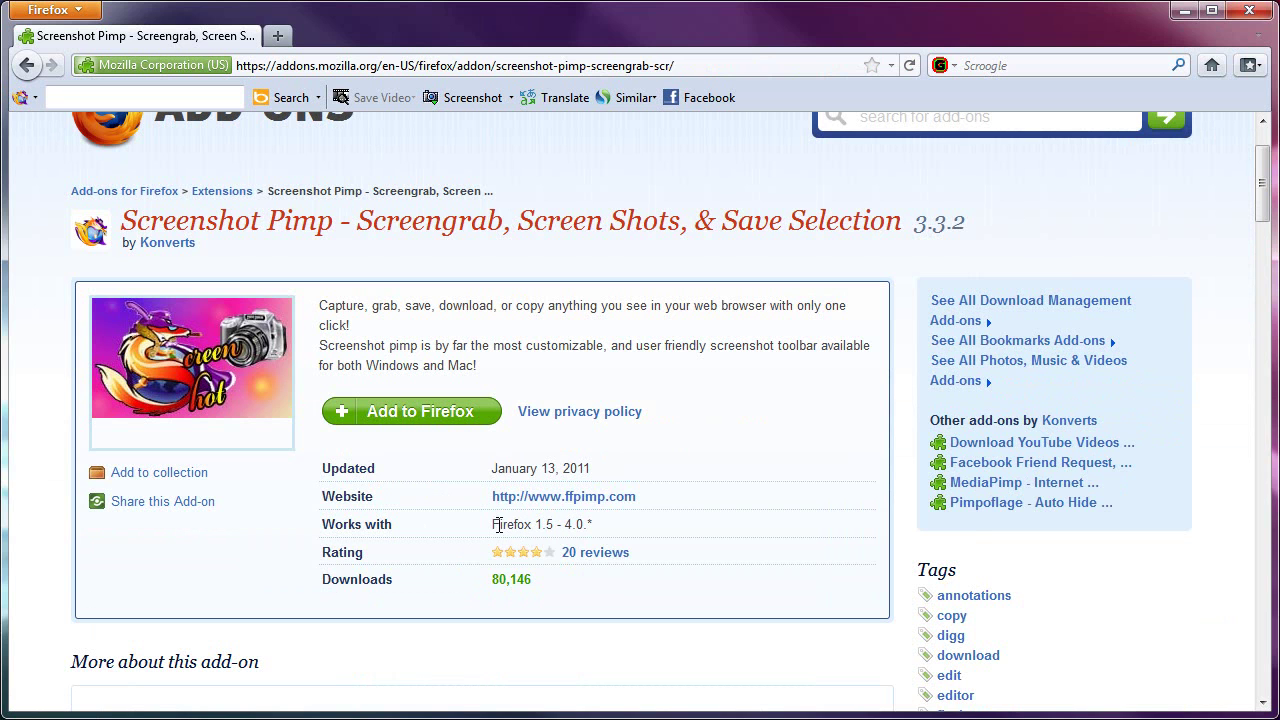
pyautogui.scroll(2, 728, 418)
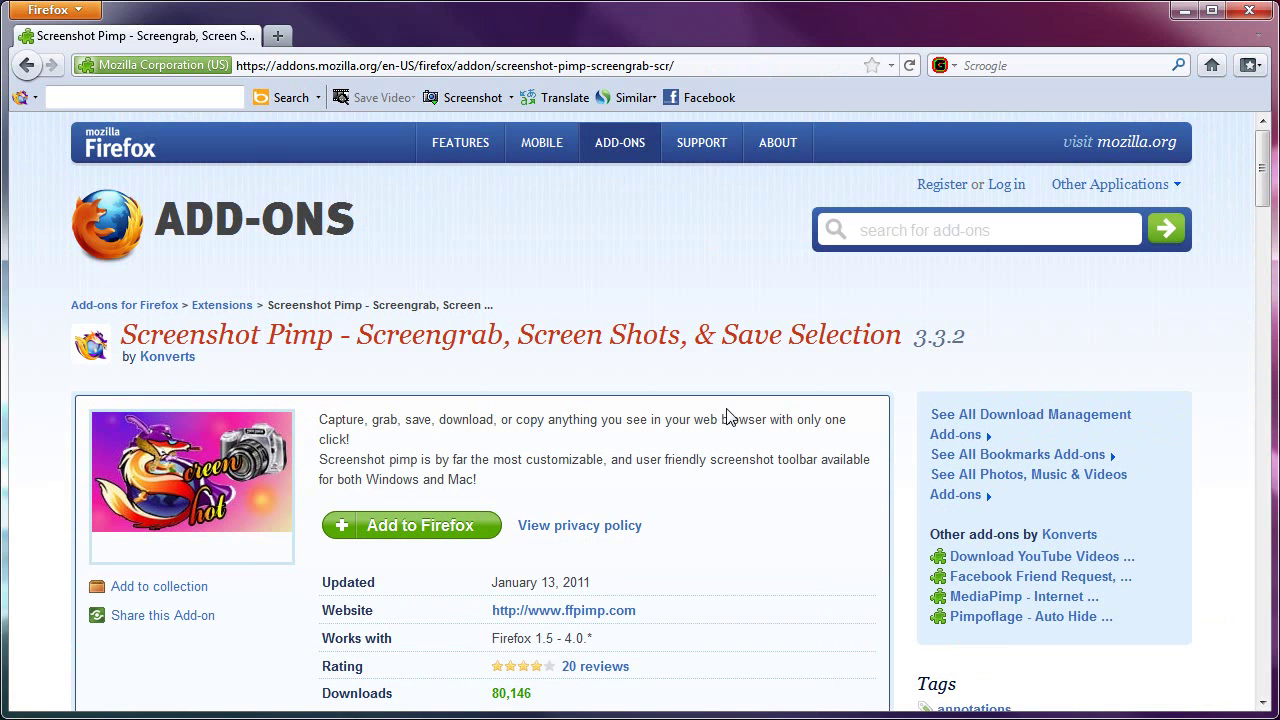
pyautogui.scroll(-2, 640, 298)
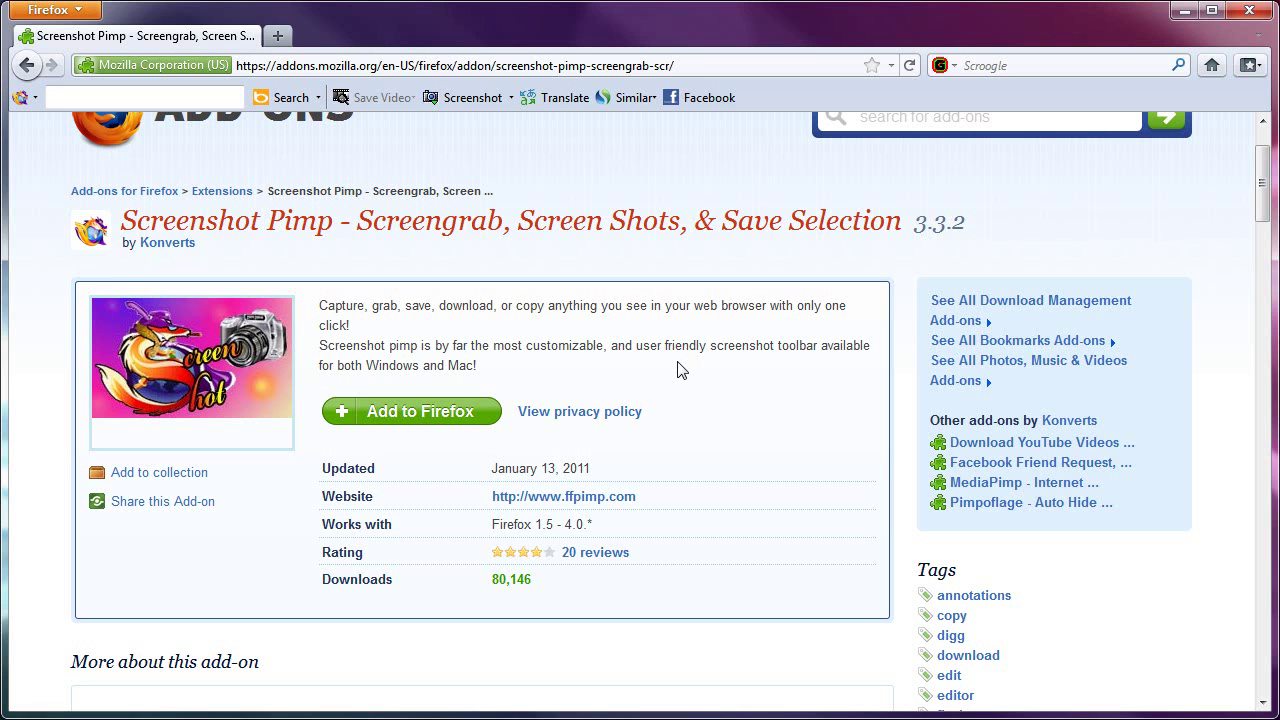
pyautogui.scroll(2, 677, 370)
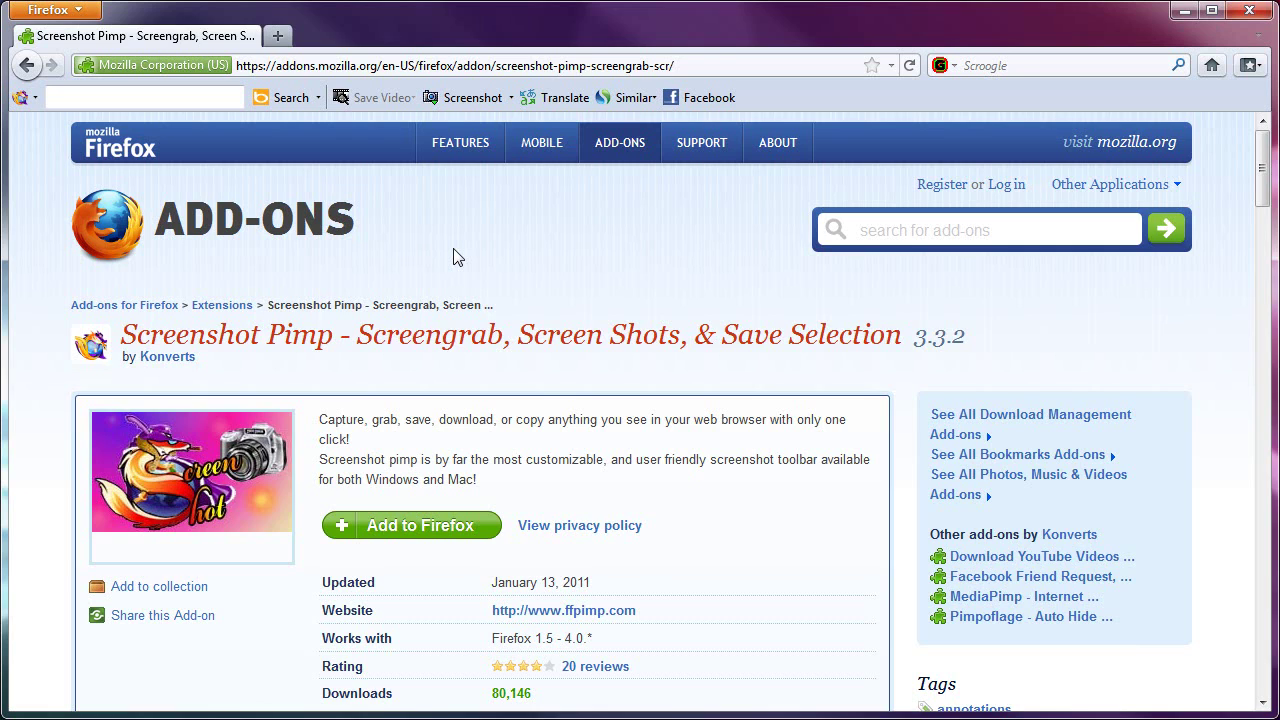
# Load youtube.com/pcmedianet in a new tab and open 'How To Play YouTube Playlists With A Keyboard Shortcut'
pyautogui.hotkey('ctrl', 't')
pyautogui.write('youtube.com/pc')
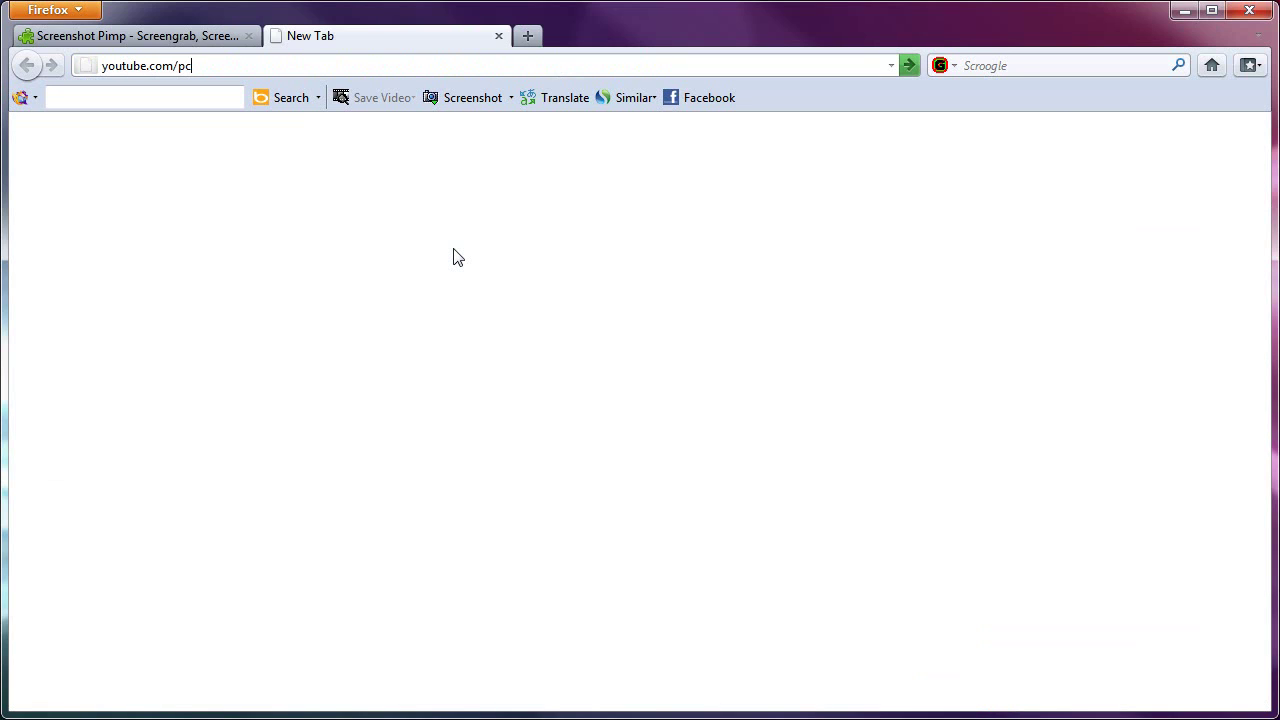
pyautogui.write('medianet')
pyautogui.press('Return')
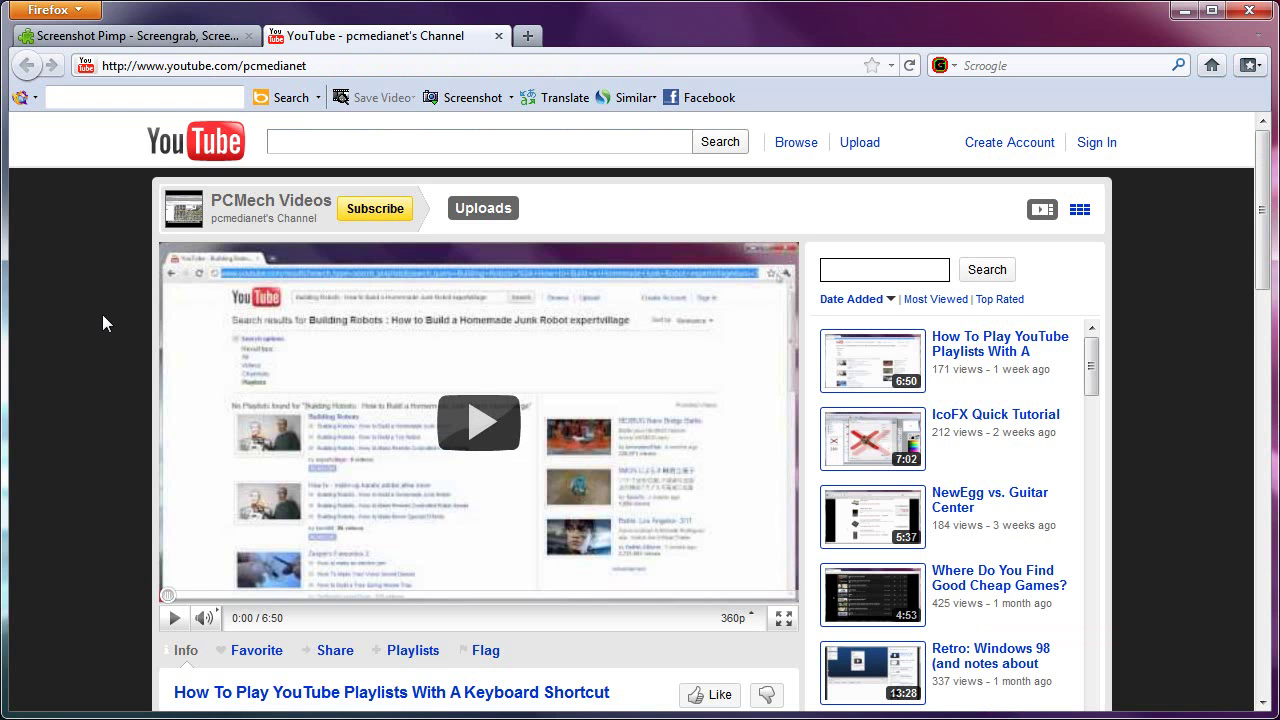
pyautogui.scroll(-2, 102, 322)
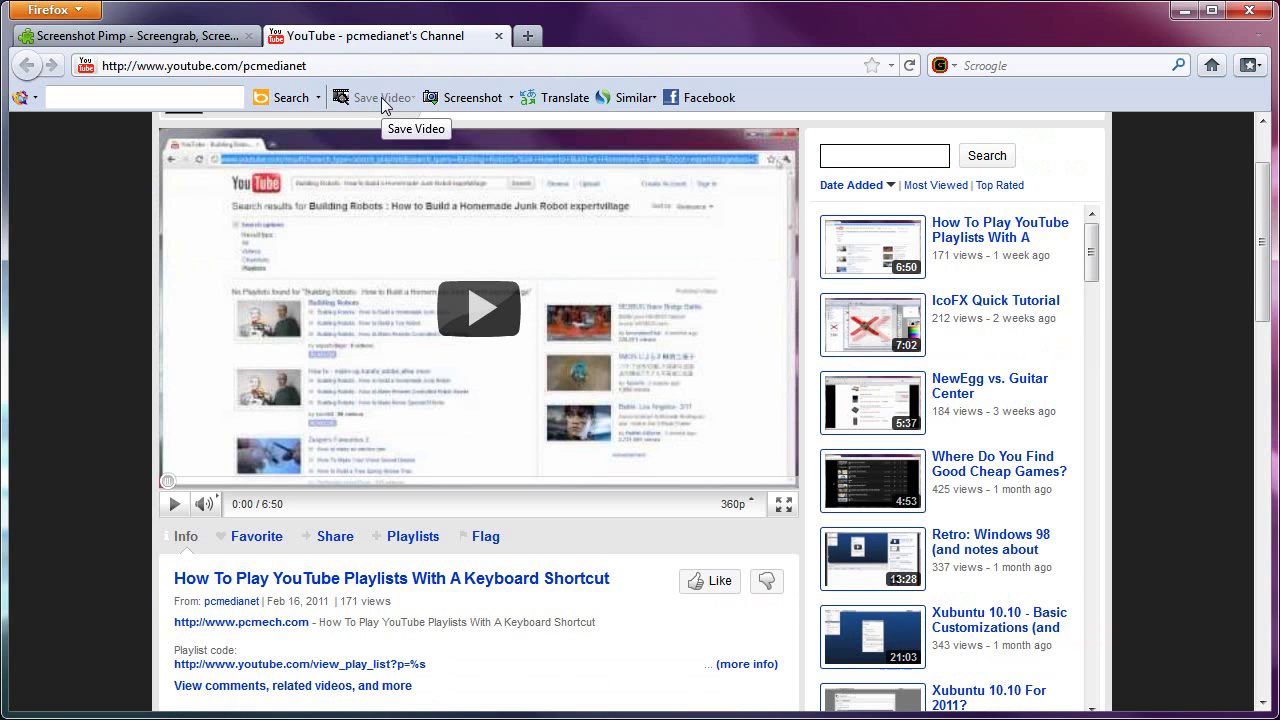
pyautogui.scroll(-2, 116, 455)
pyautogui.click(255, 572)
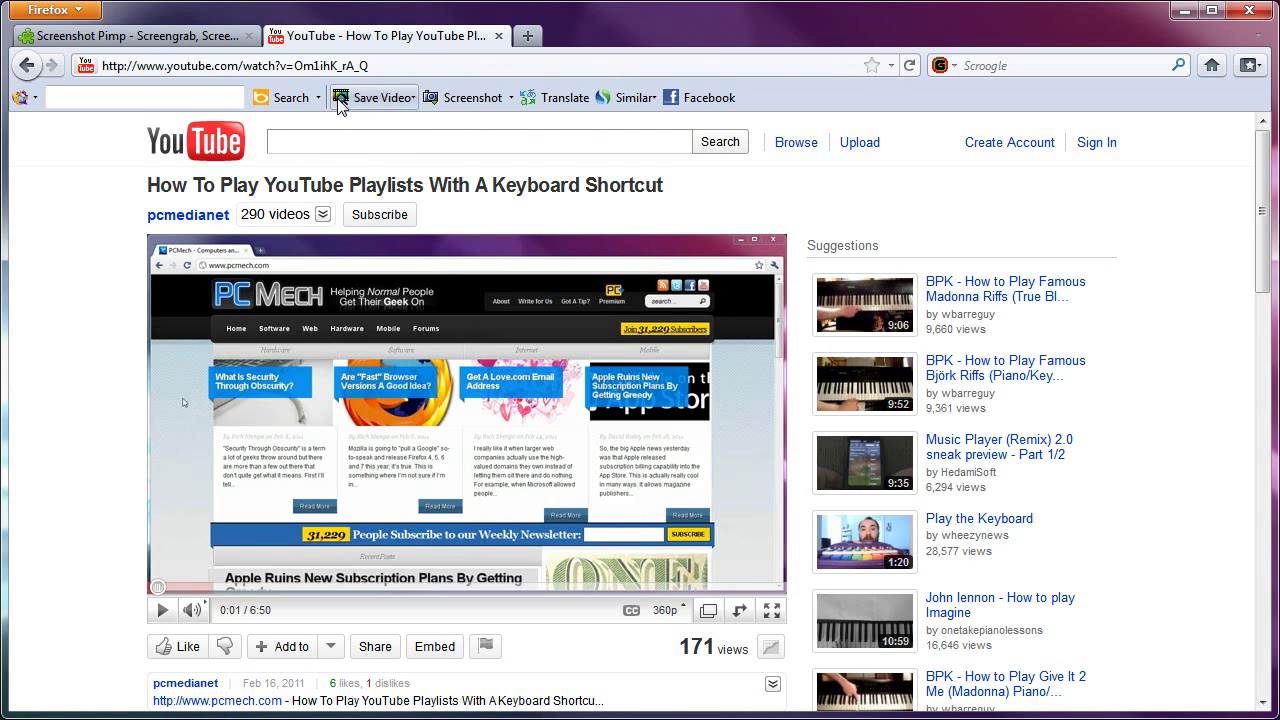
# Start the 11.78MB .flv video download, then cancel it and clear it from Downloads
pyautogui.click(413, 100)
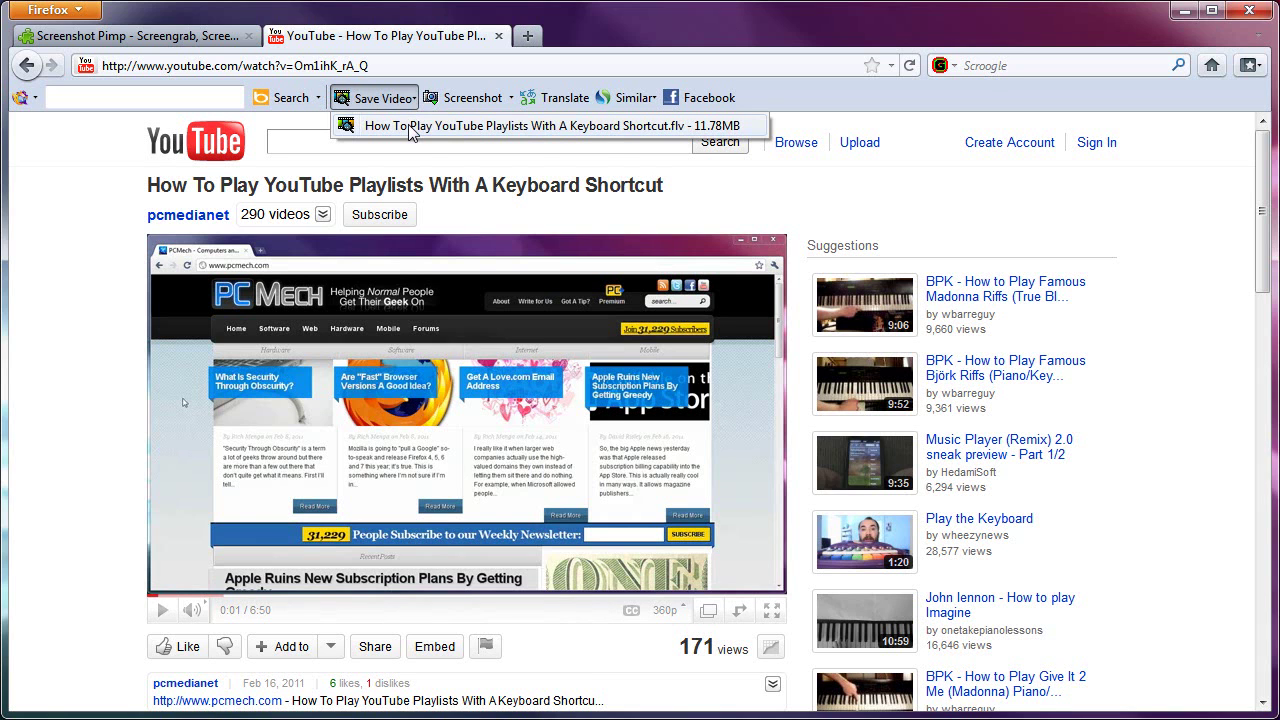
pyautogui.click(410, 127)
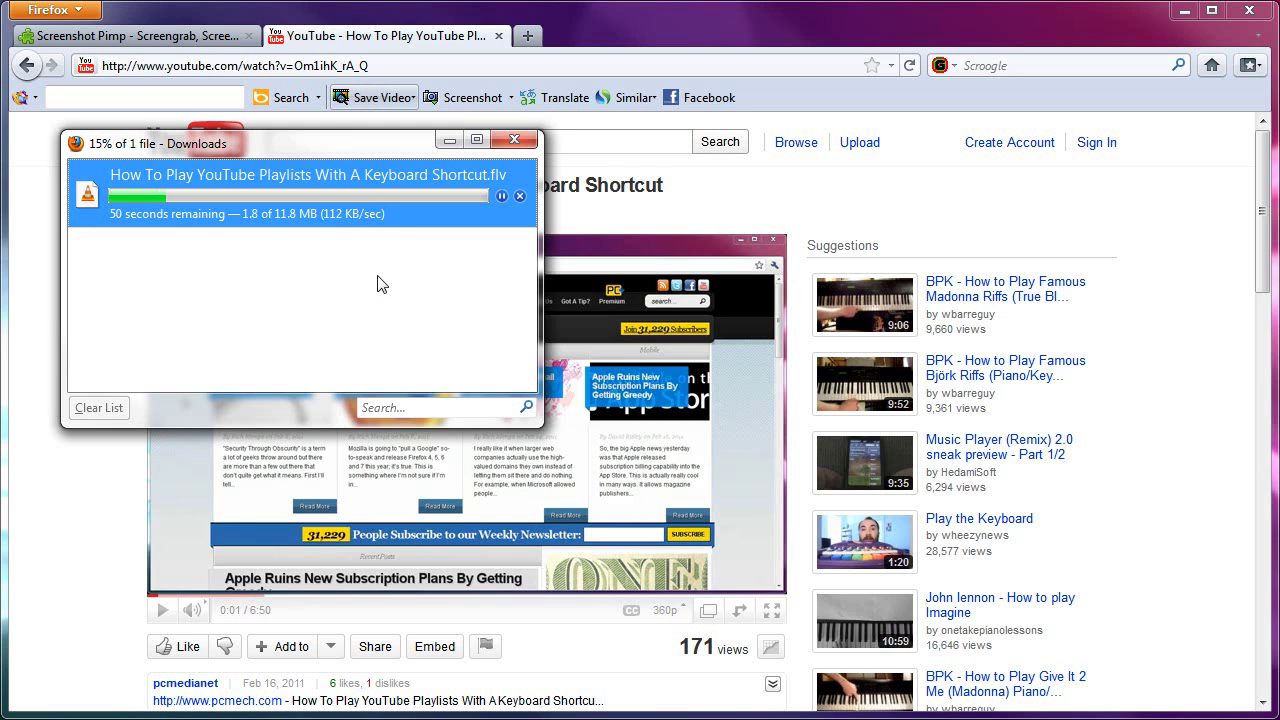
pyautogui.click(519, 196)
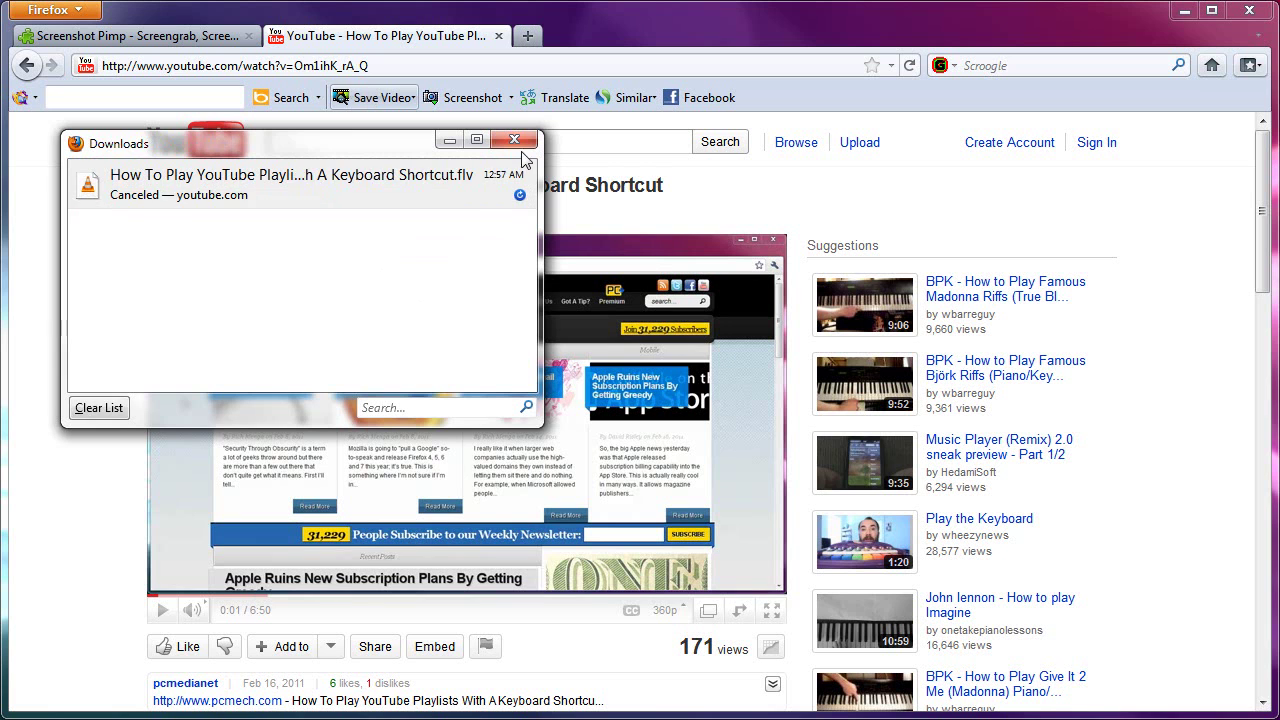
pyautogui.click(99, 407)
pyautogui.click(514, 138)
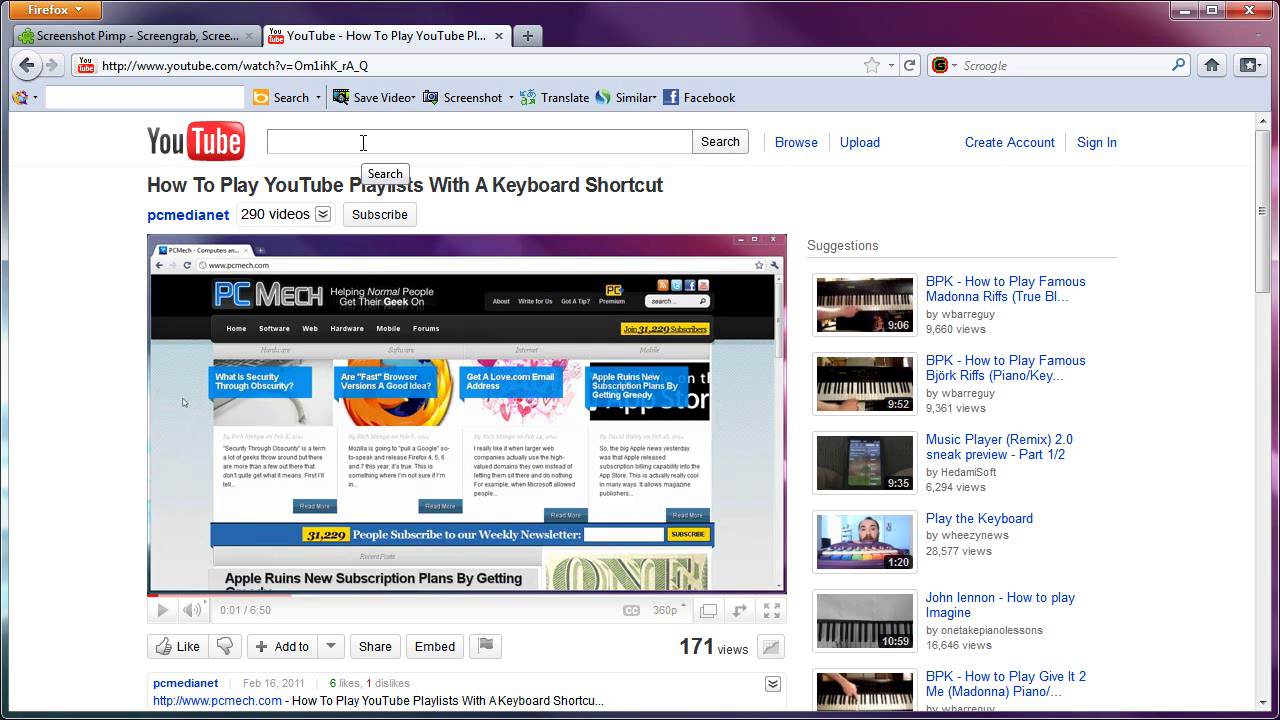
# Capture the video title and channel line region as a 4.2 KB PNG screenshot
pyautogui.click(513, 98)
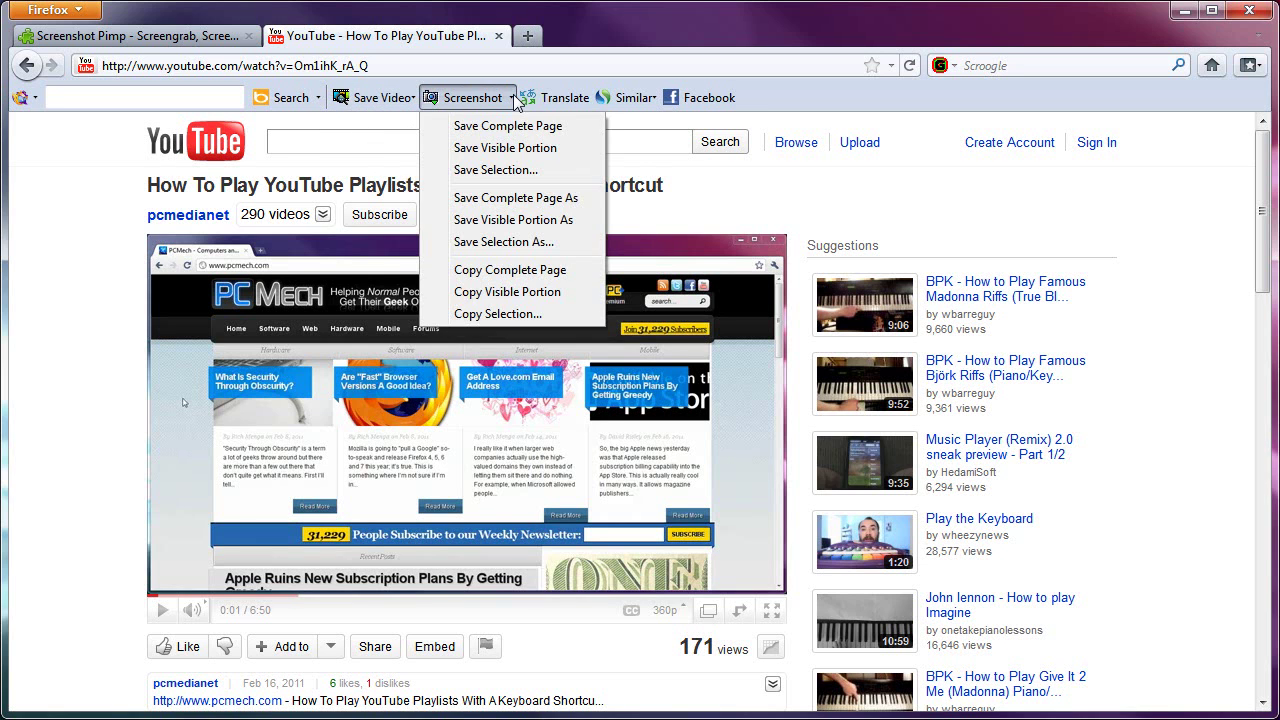
pyautogui.click(545, 172)
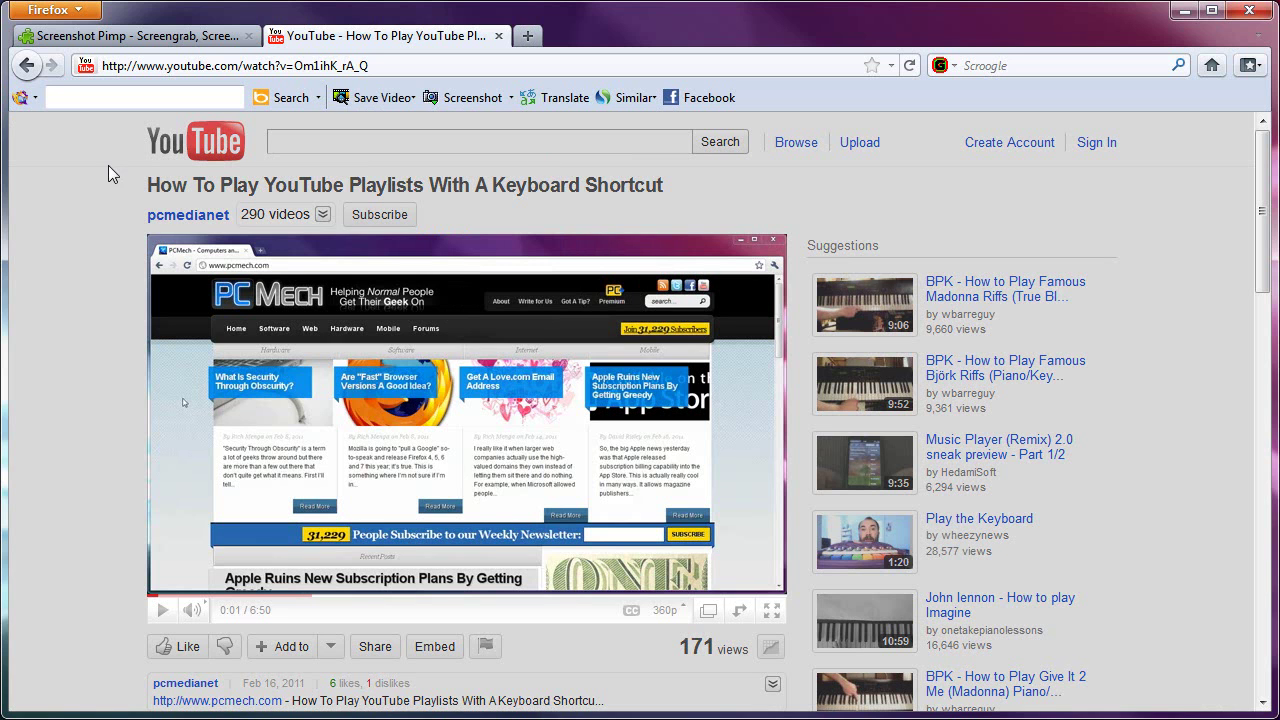
pyautogui.moveTo(120, 166); pyautogui.dragTo(800, 232)
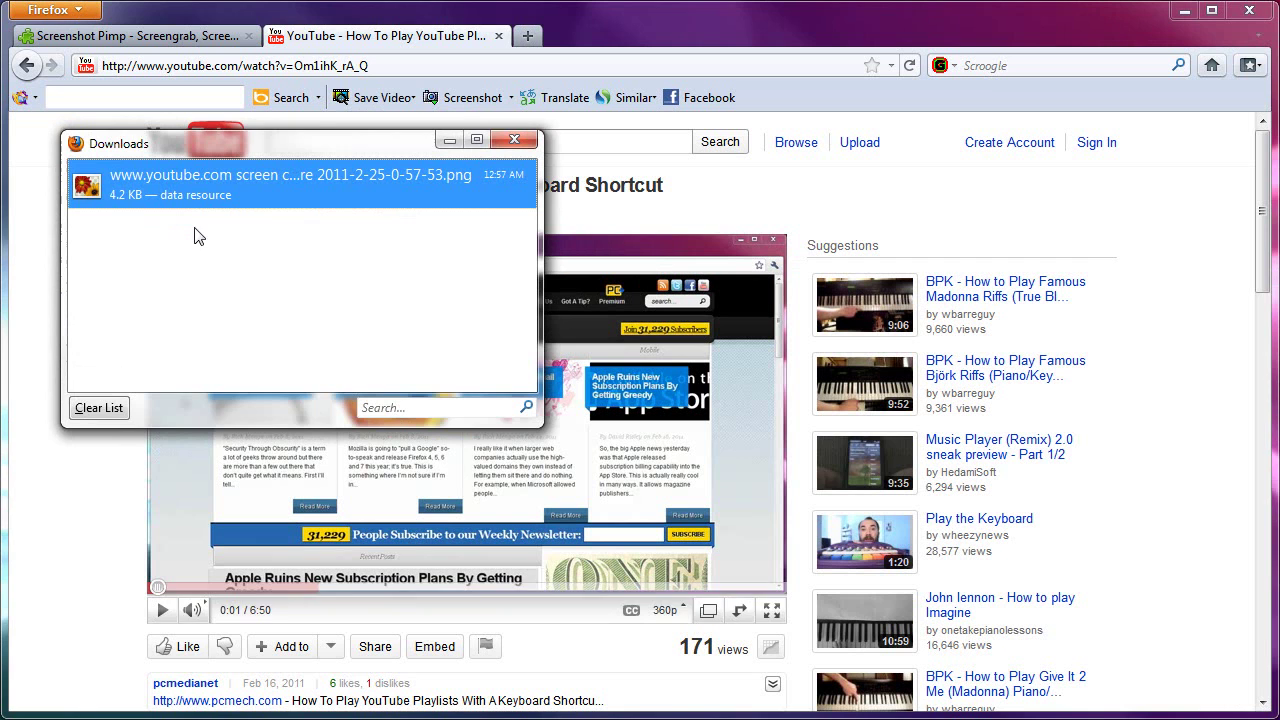
pyautogui.click(514, 139)
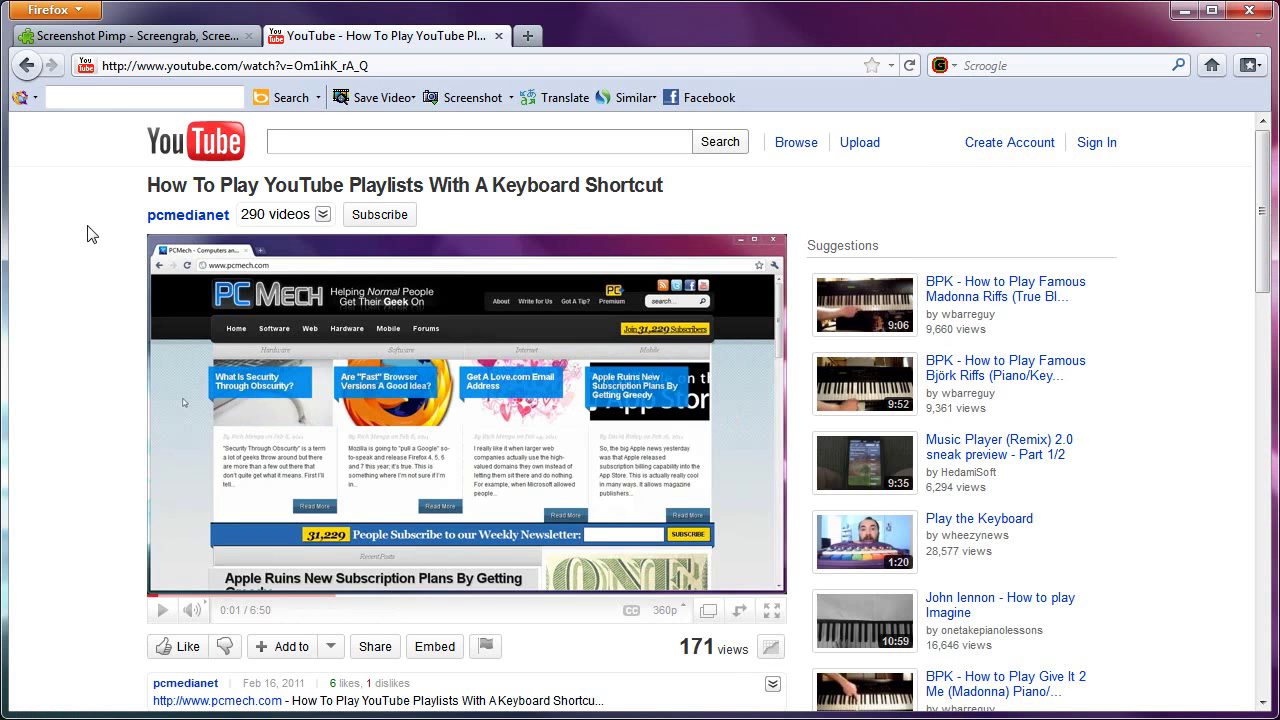
# Save a 400 KB complete-page PNG screenshot of the watch page and open it in Photo Viewer
pyautogui.click(512, 98)
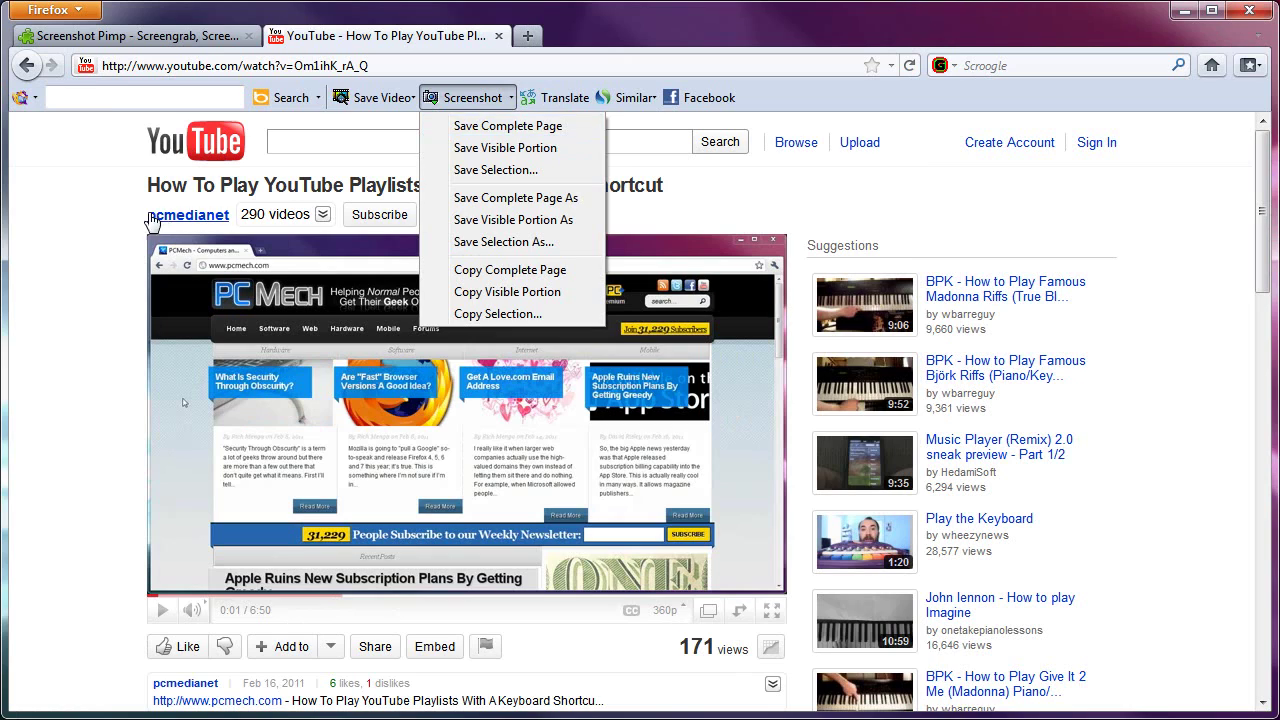
pyautogui.click(109, 220)
pyautogui.scroll(-10, 1172, 440)
pyautogui.scroll(-5, 1172, 440)
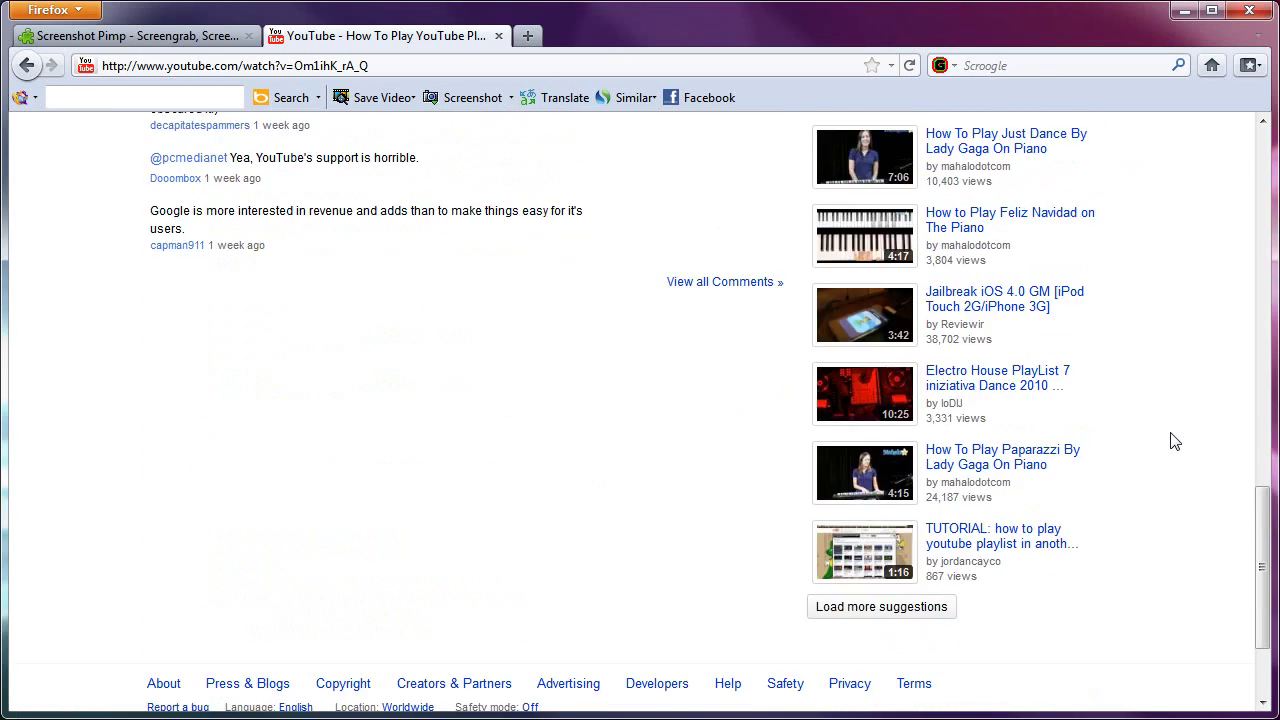
pyautogui.press('Home')
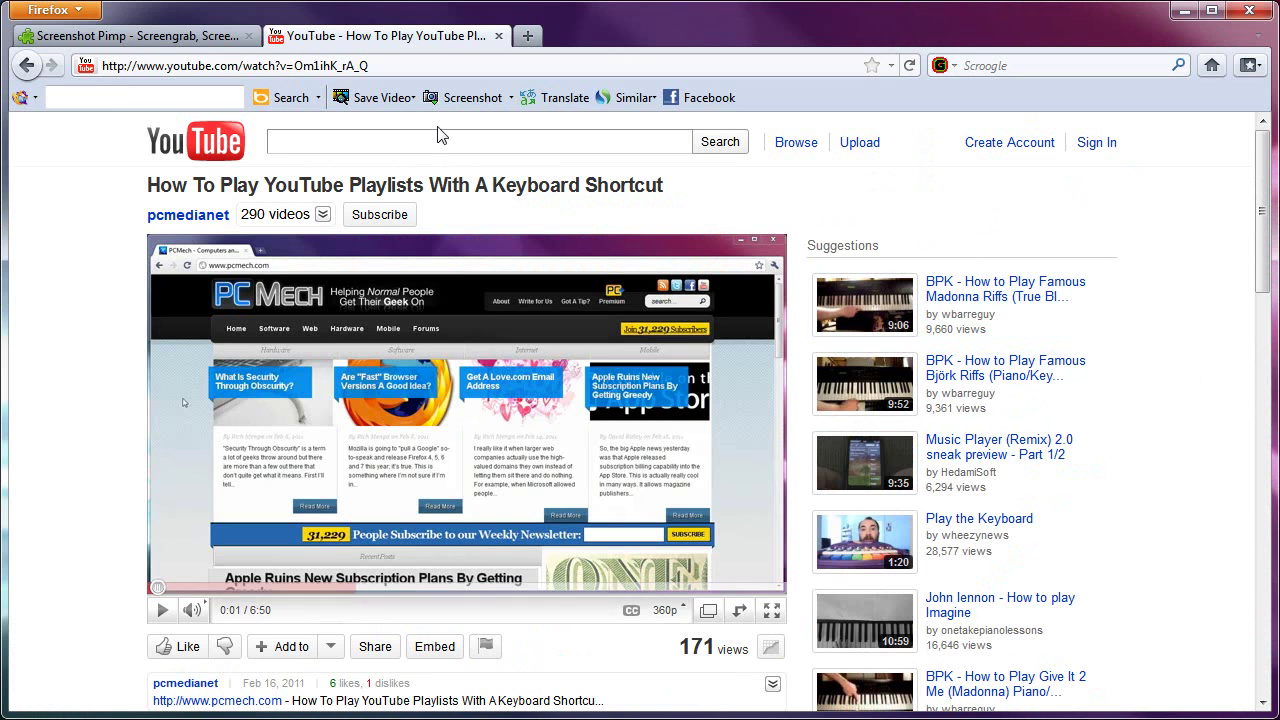
pyautogui.click(509, 98)
pyautogui.click(509, 133)
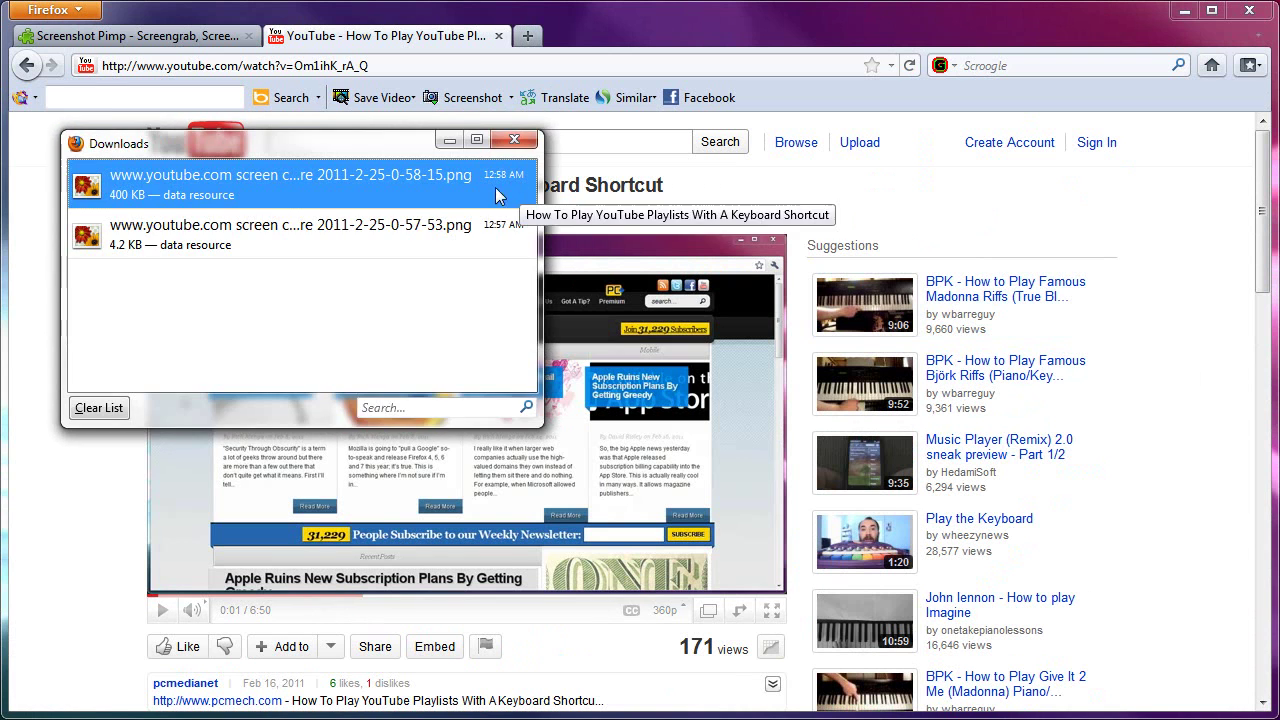
pyautogui.click(512, 141)
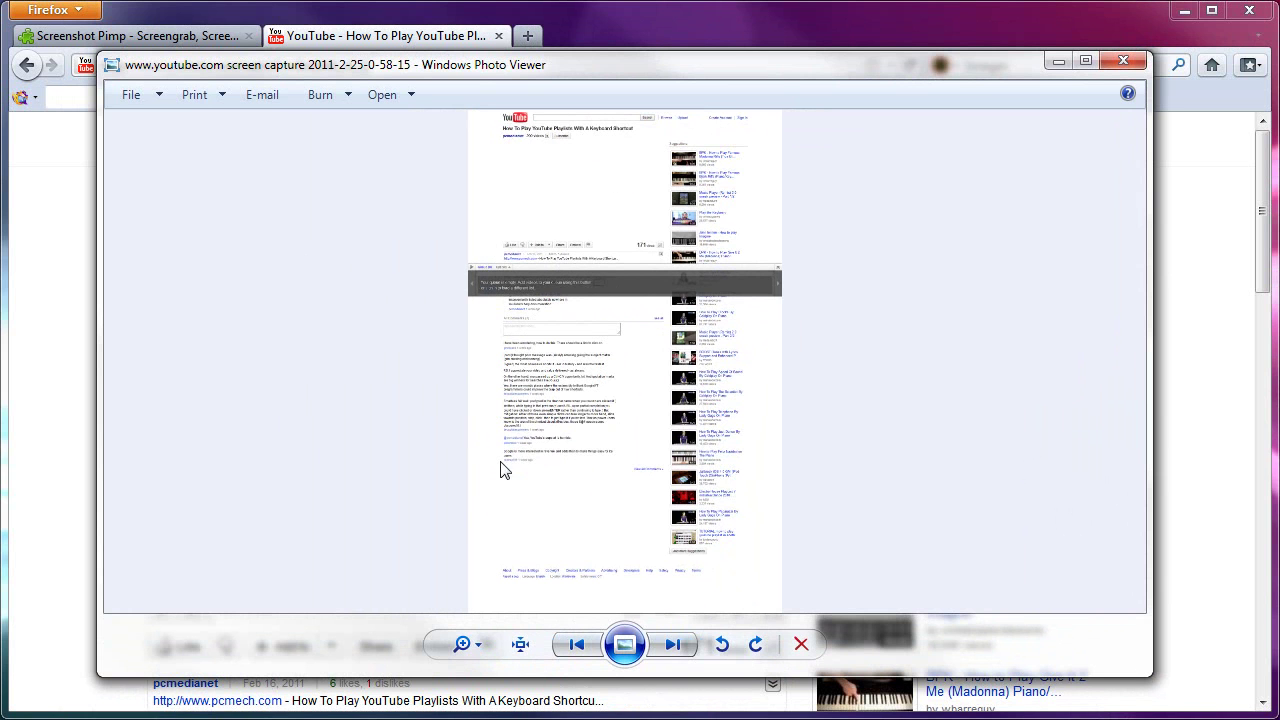
# Close Windows Photo Viewer to return to the YouTube watch page in Firefox
pyautogui.click(1121, 62)
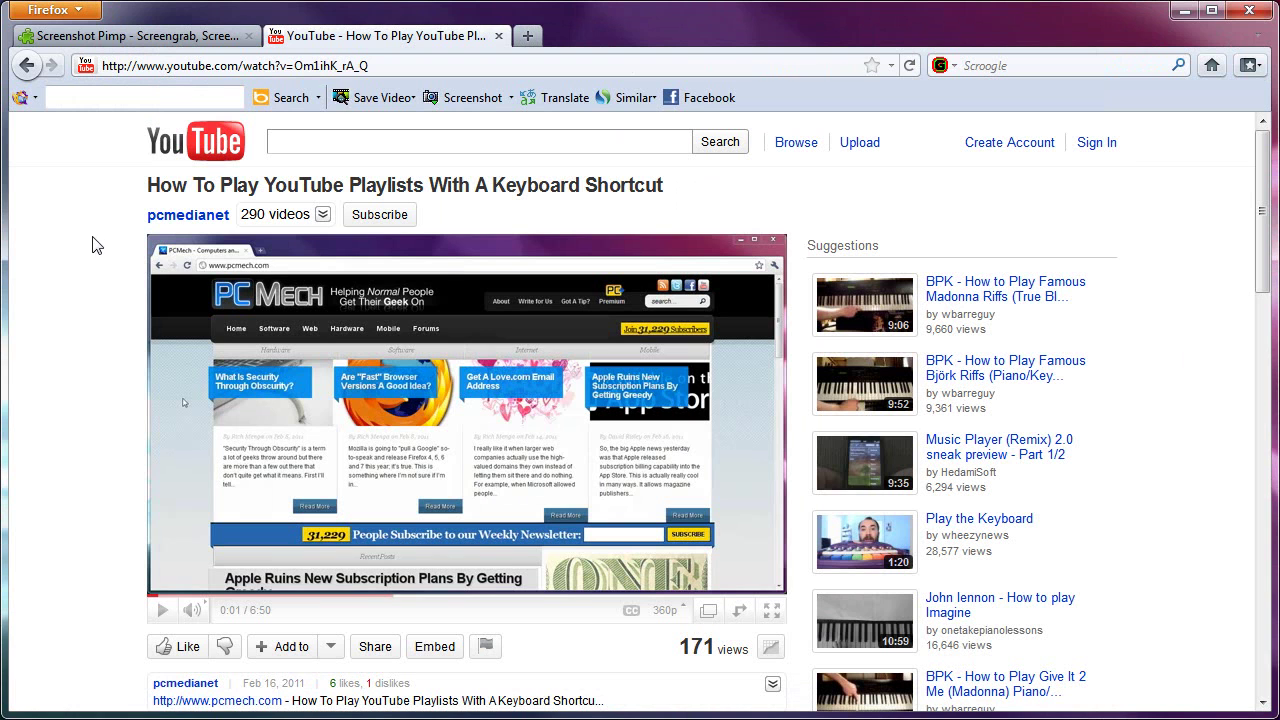
# Change the add-on's icon style from Animated to Inert in its Preferences
pyautogui.click(22, 97)
pyautogui.click(46, 124)
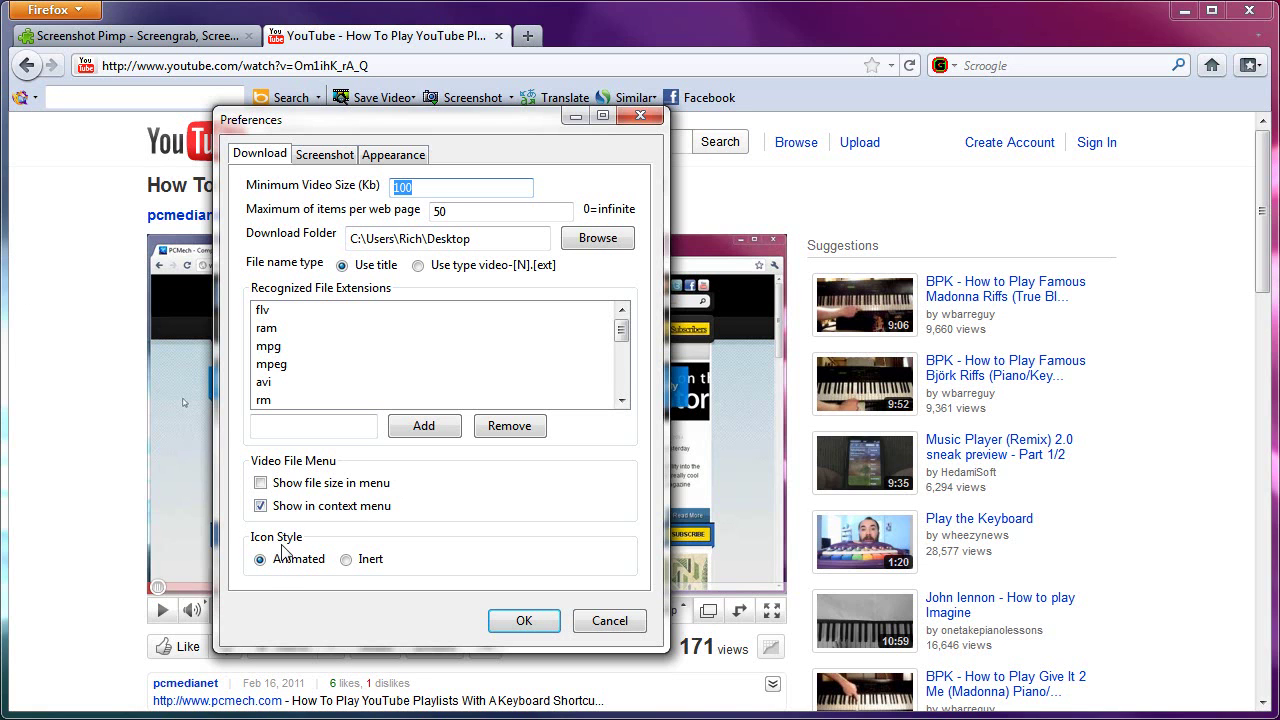
pyautogui.click(348, 561)
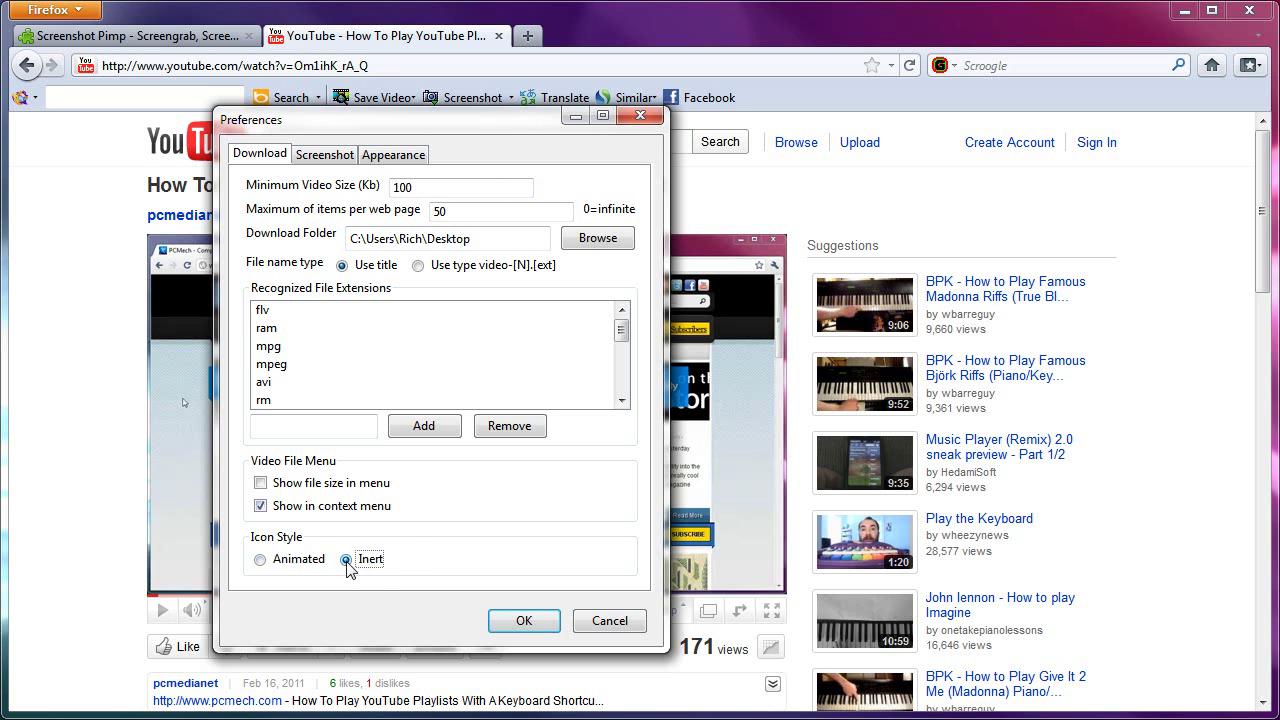
pyautogui.click(542, 622)
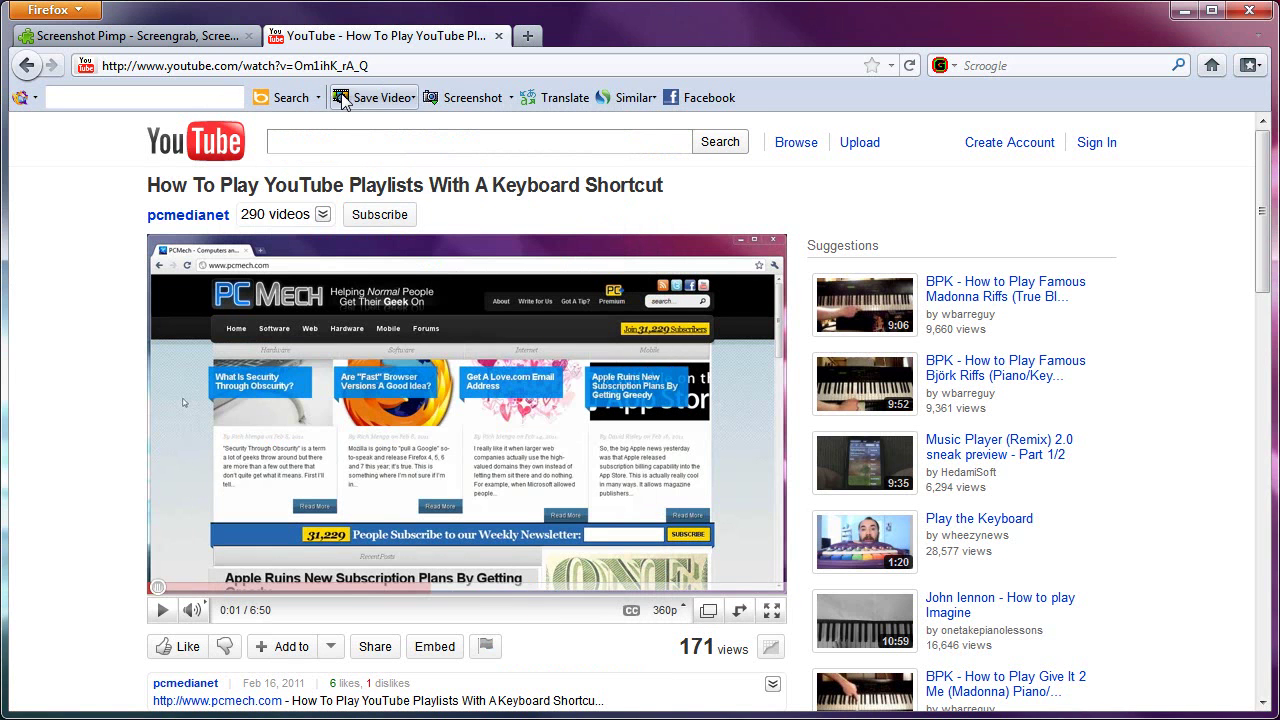
# Reload the YouTube watch page and pause the video at the start
pyautogui.click(380, 65)
pyautogui.press('Return')
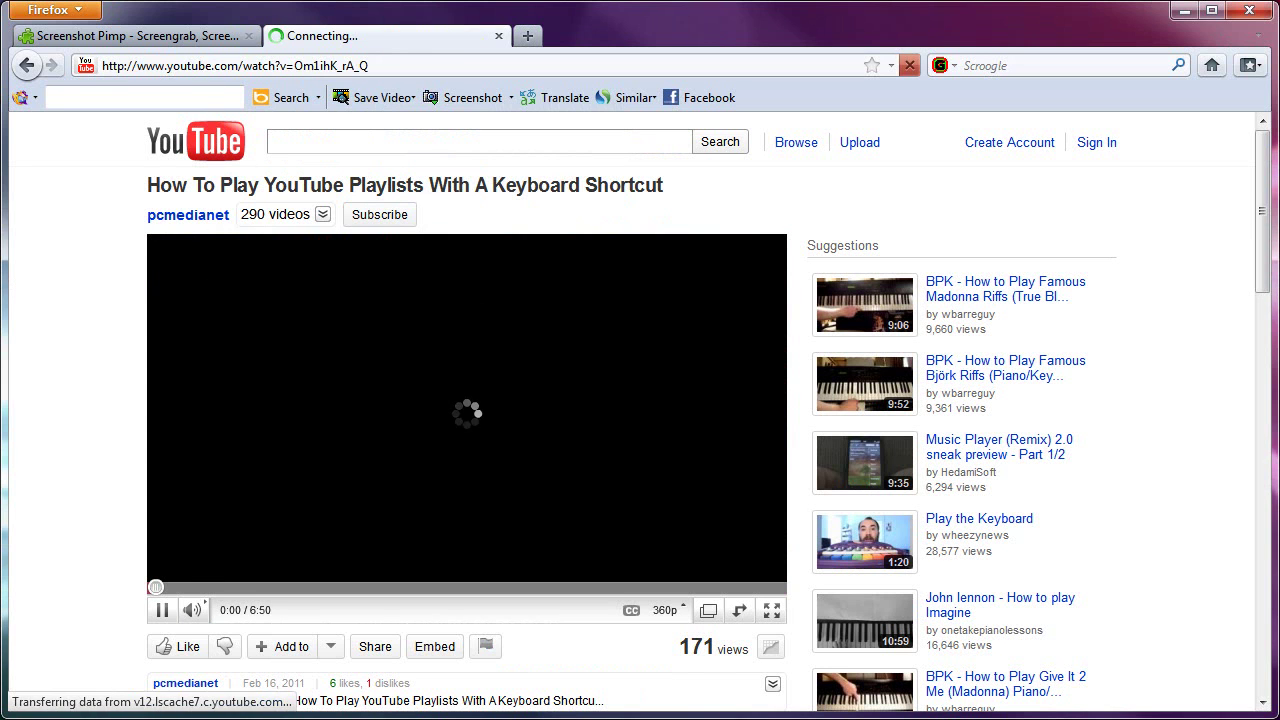
pyautogui.click(162, 610)
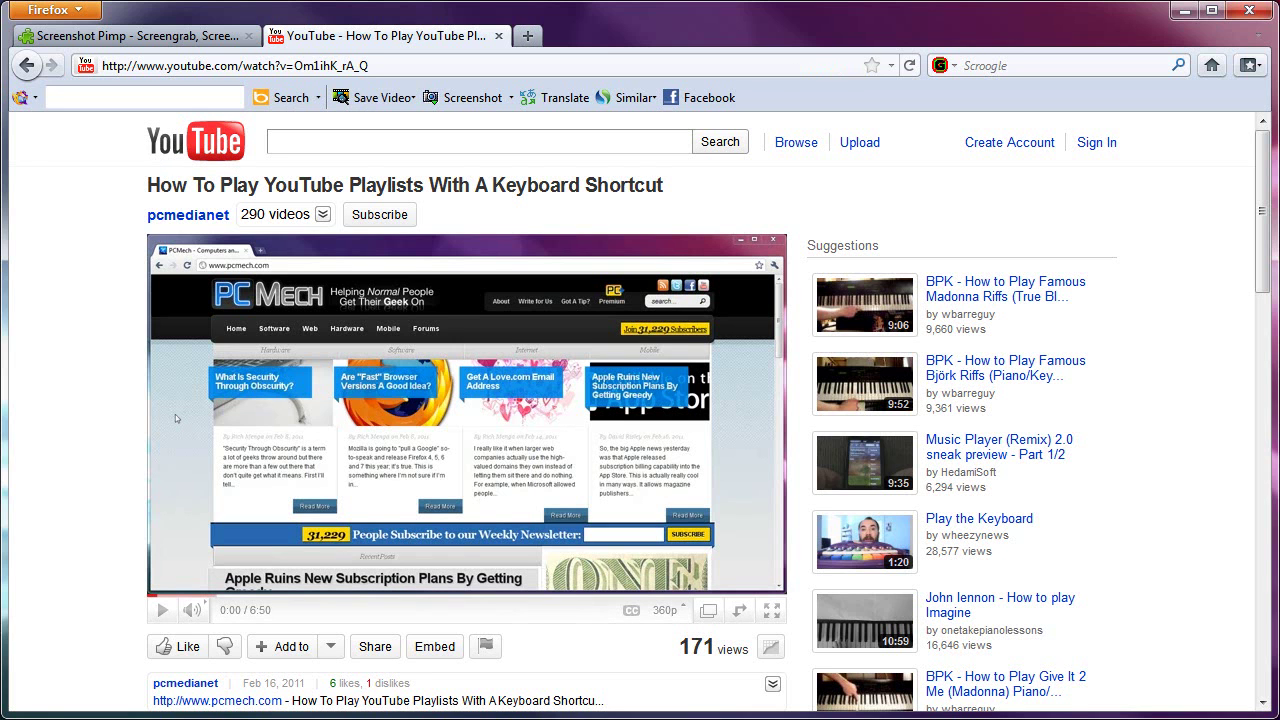
pyautogui.click(20, 98)
pyautogui.click(40, 124)
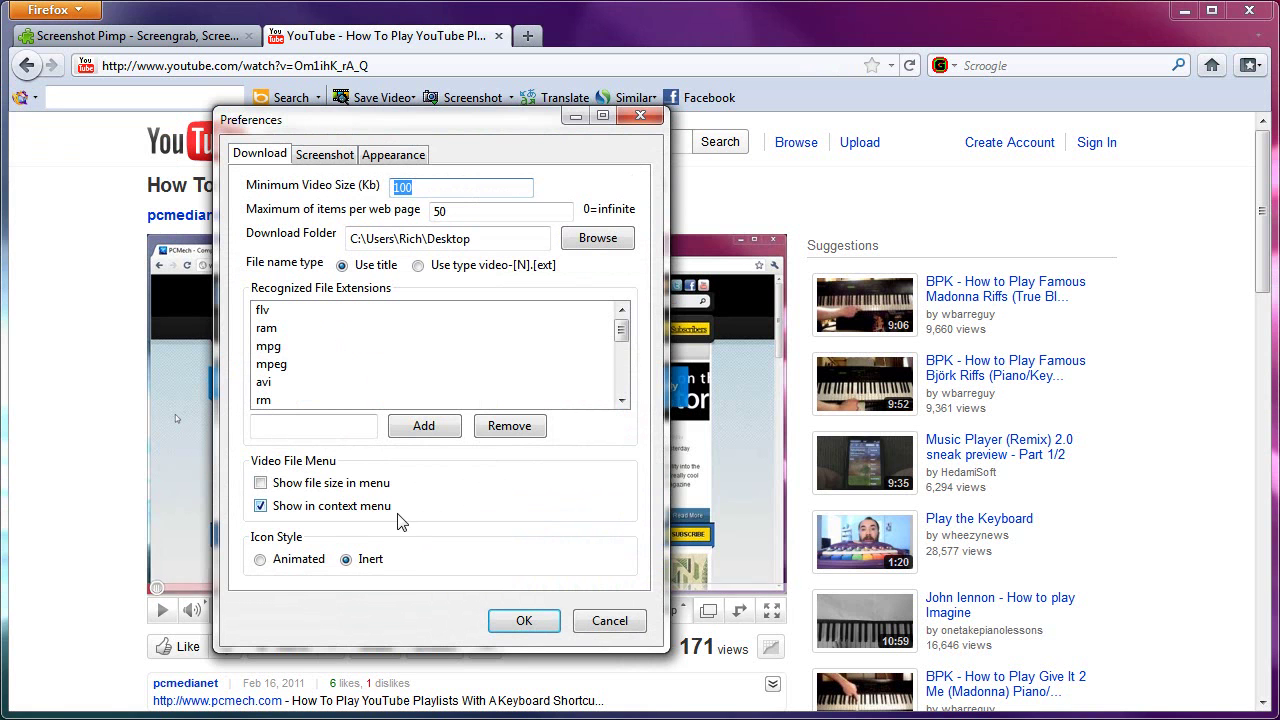
pyautogui.click(640, 116)
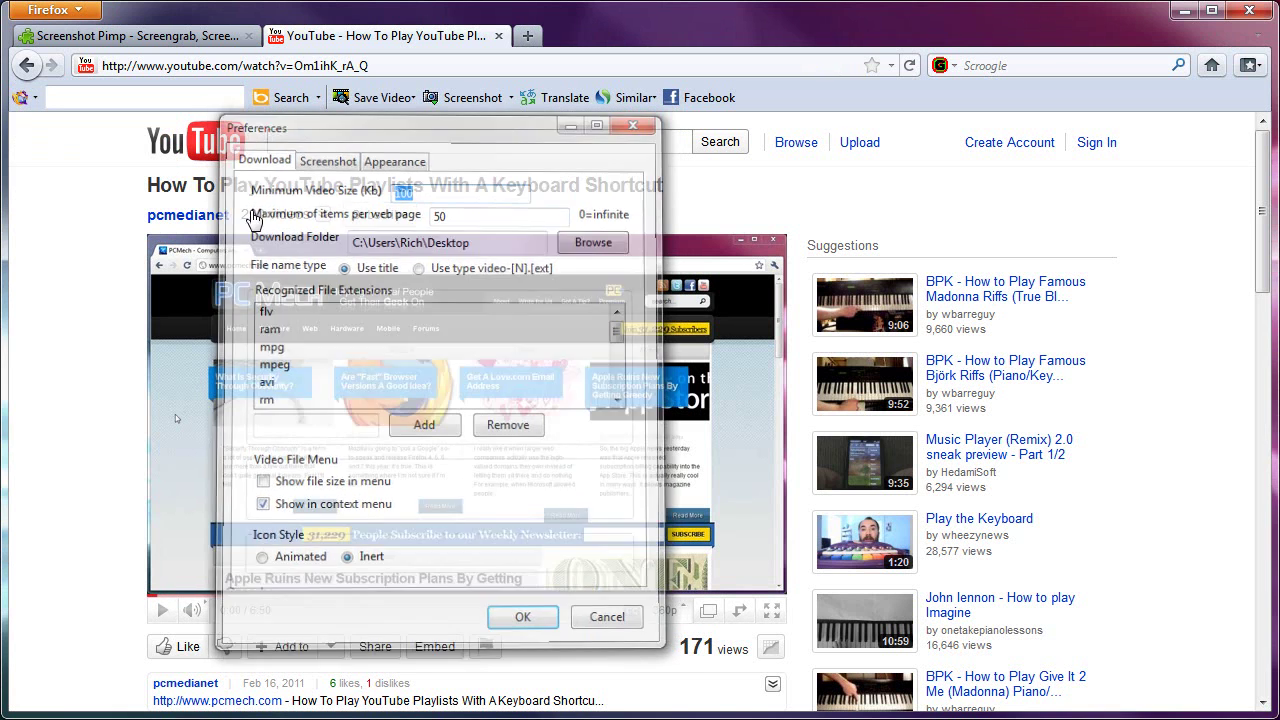
pyautogui.rightClick(113, 209)
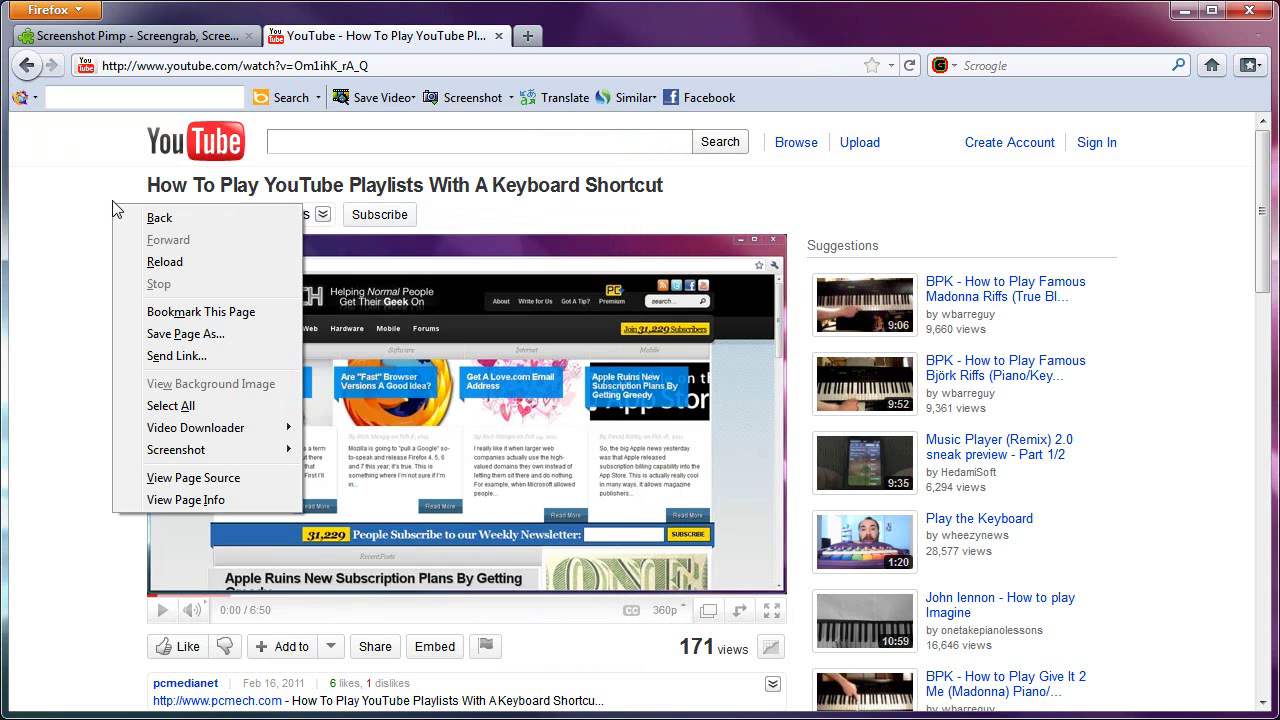
pyautogui.moveTo(252, 430)
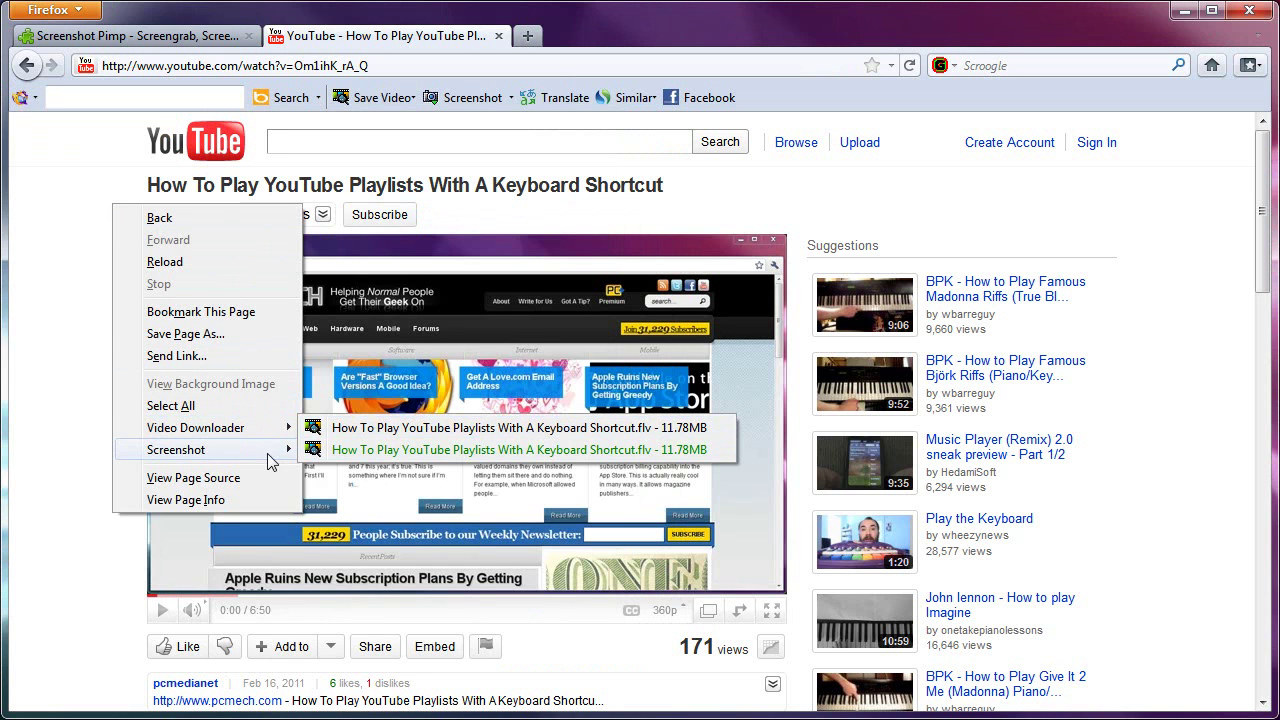
pyautogui.click(105, 330)
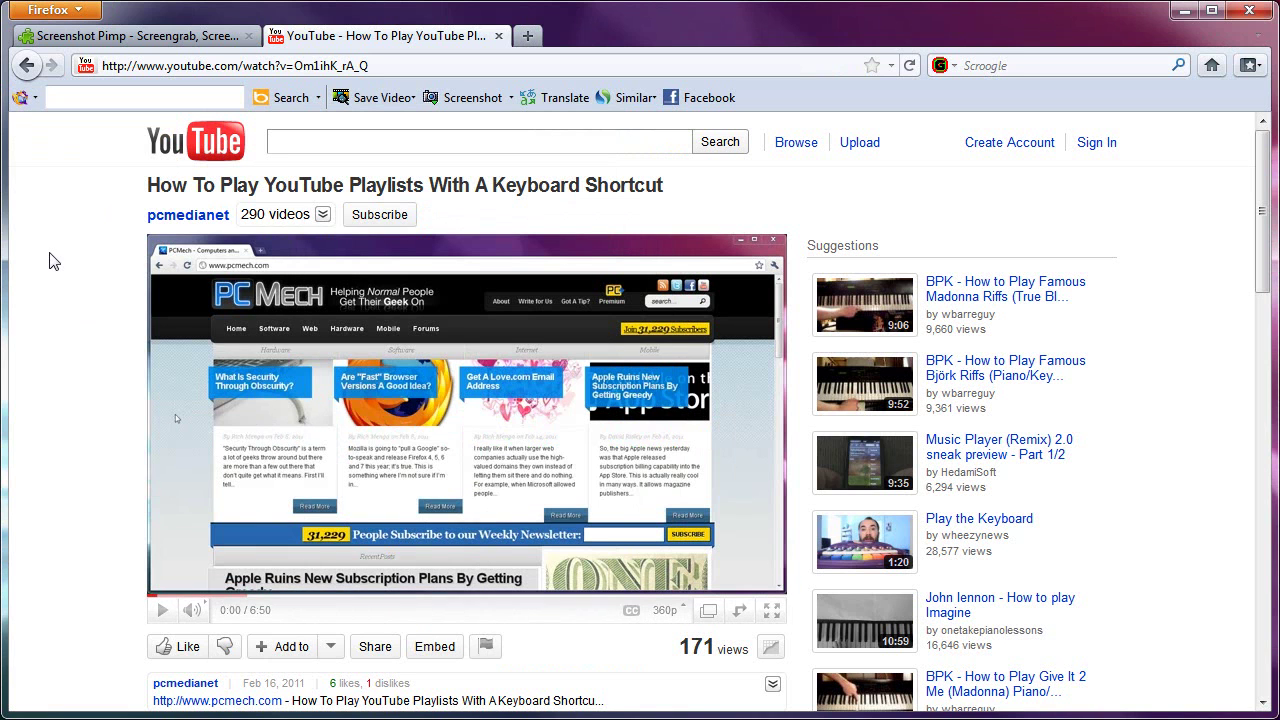
# Review the Save Complete Page JPEG and PNG hotkeys in the add-on's Screenshot preferences, without saving
pyautogui.click(27, 97)
pyautogui.click(55, 126)
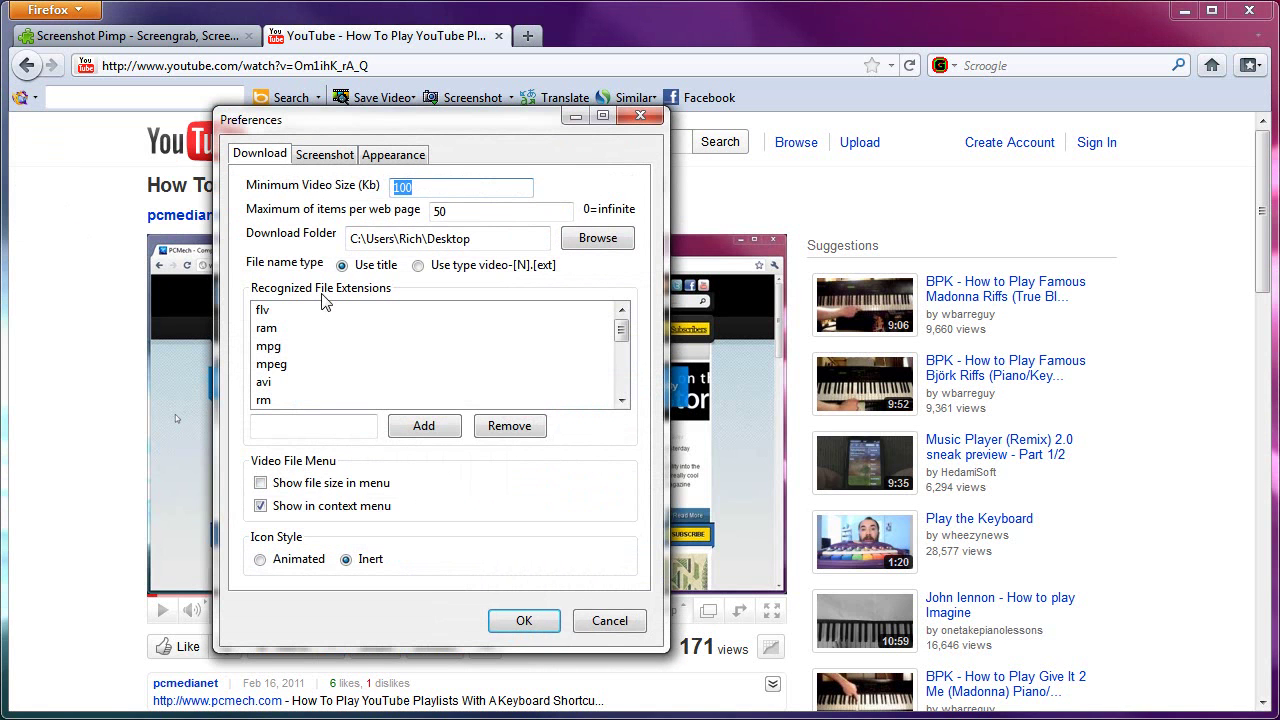
pyautogui.click(336, 154)
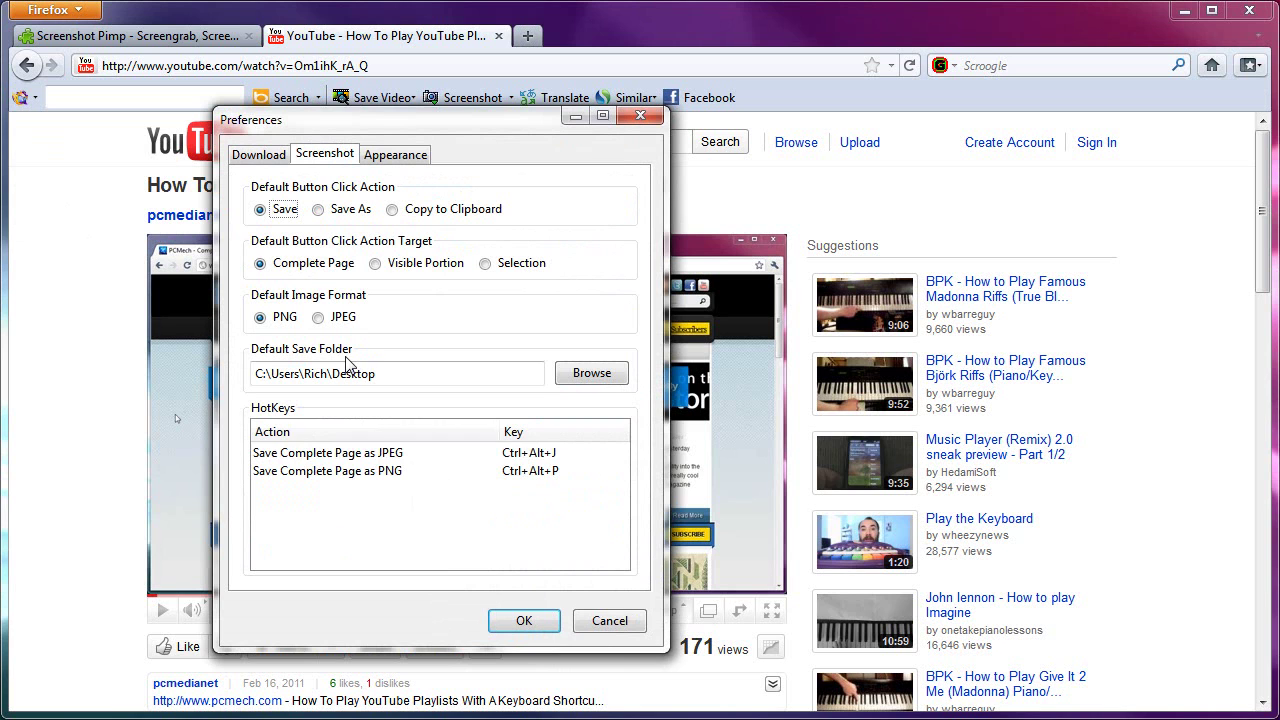
pyautogui.click(330, 456)
pyautogui.click(330, 470)
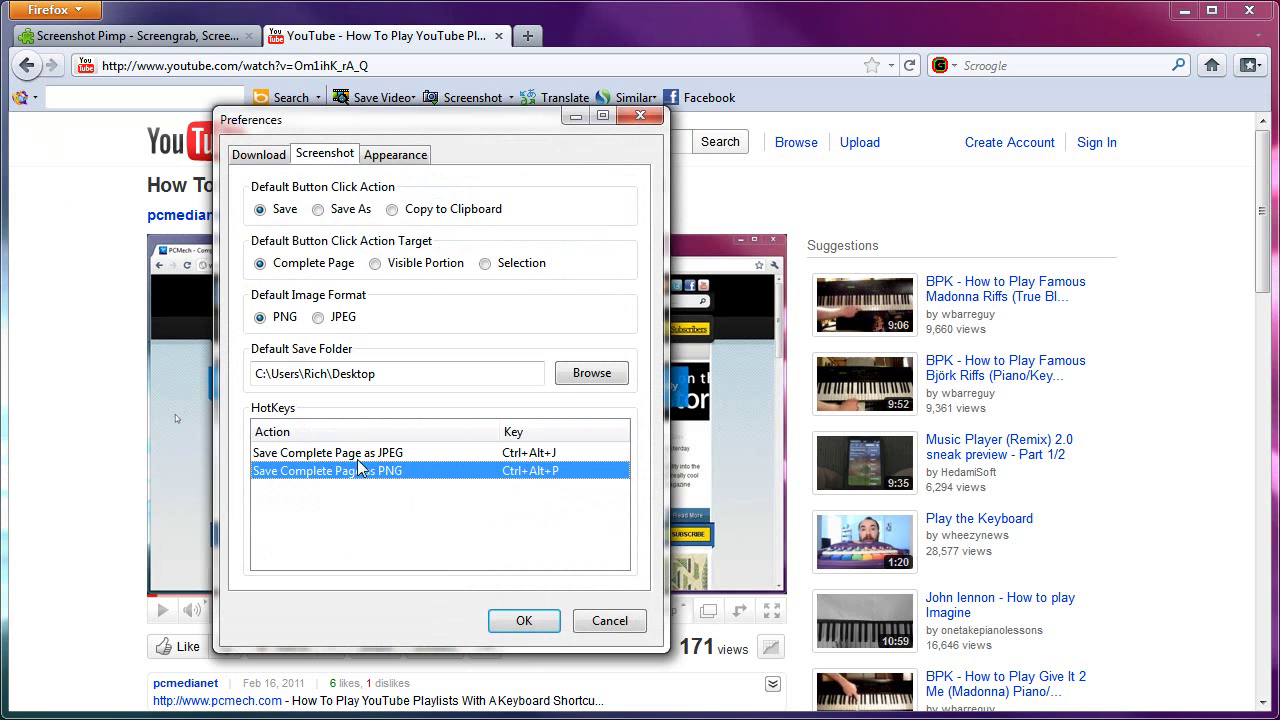
pyautogui.press('Up')
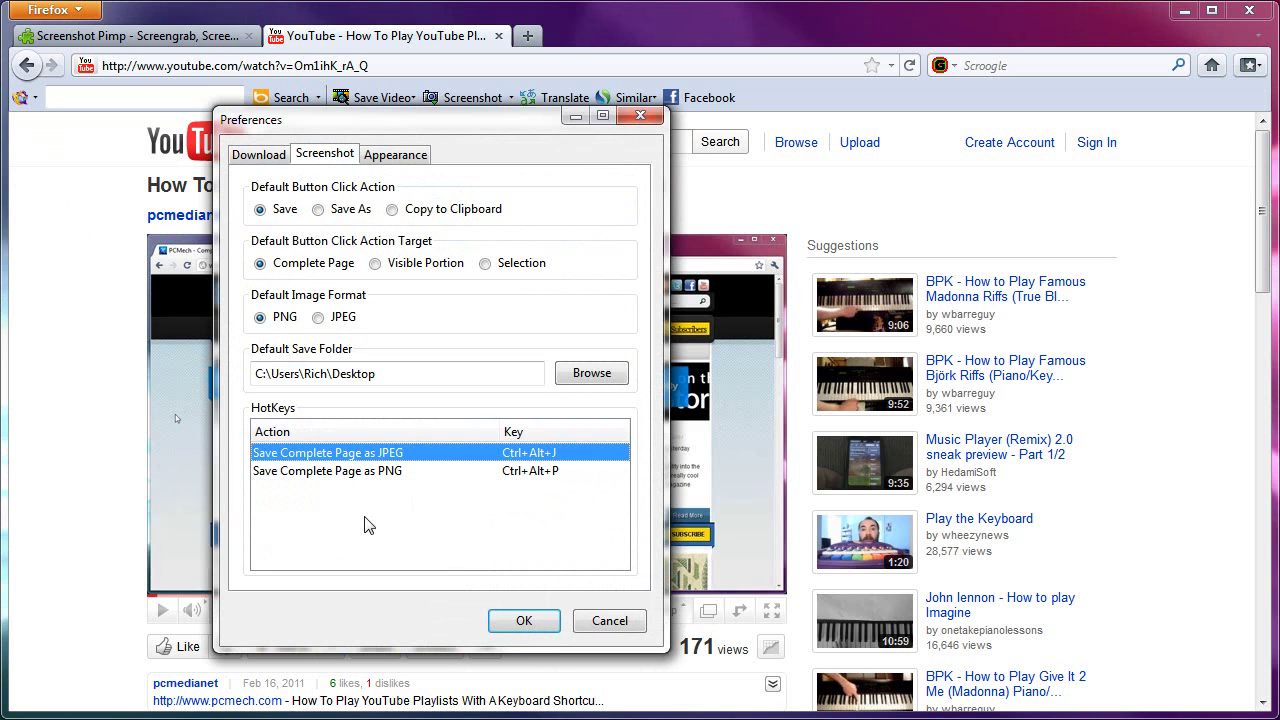
pyautogui.click(600, 624)
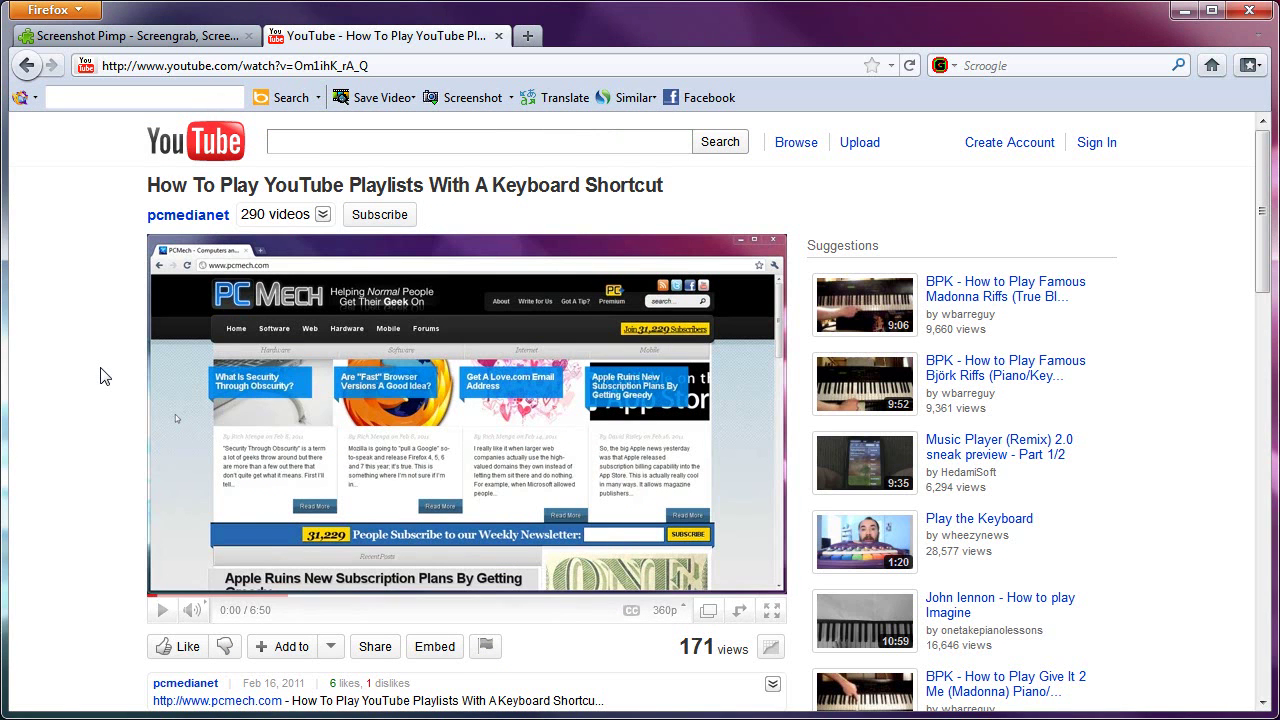
# Save a 573 KB complete-page JPEG screenshot with Ctrl+Shift+J and check it in Downloads
pyautogui.hotkey('ctrl', 'shift', 'j')
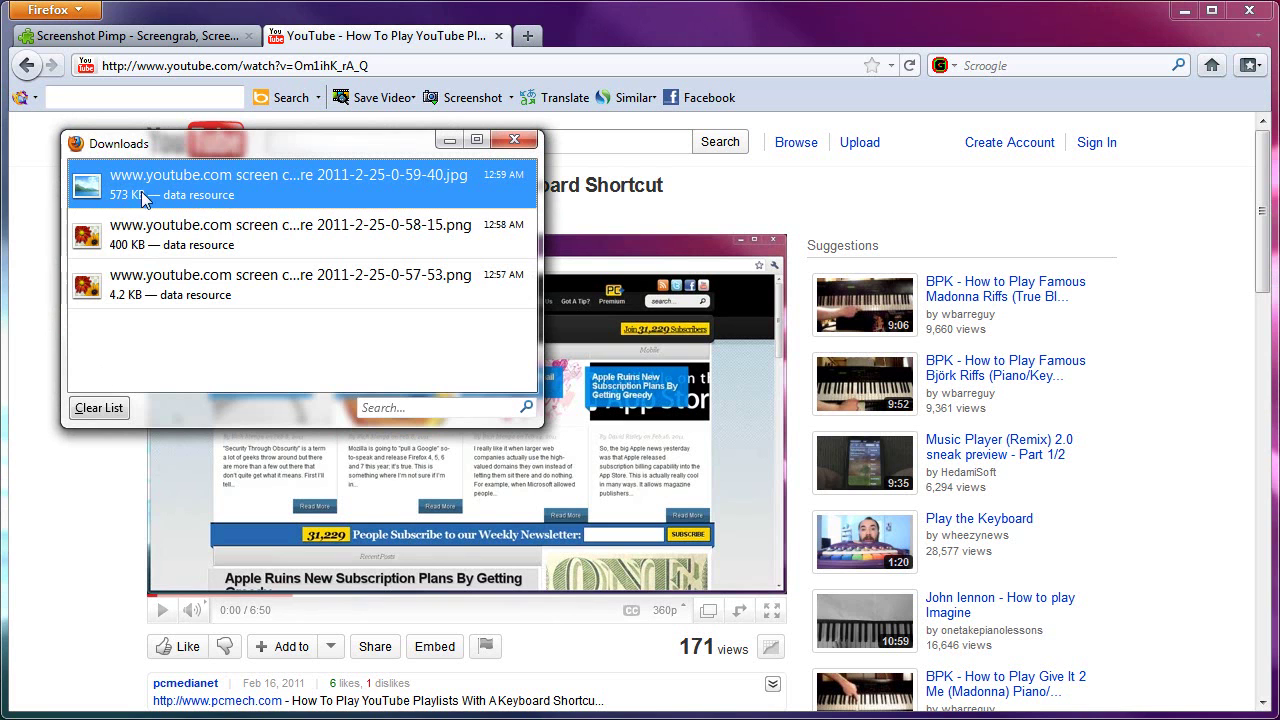
pyautogui.click(185, 228)
pyautogui.click(200, 188)
pyautogui.click(514, 139)
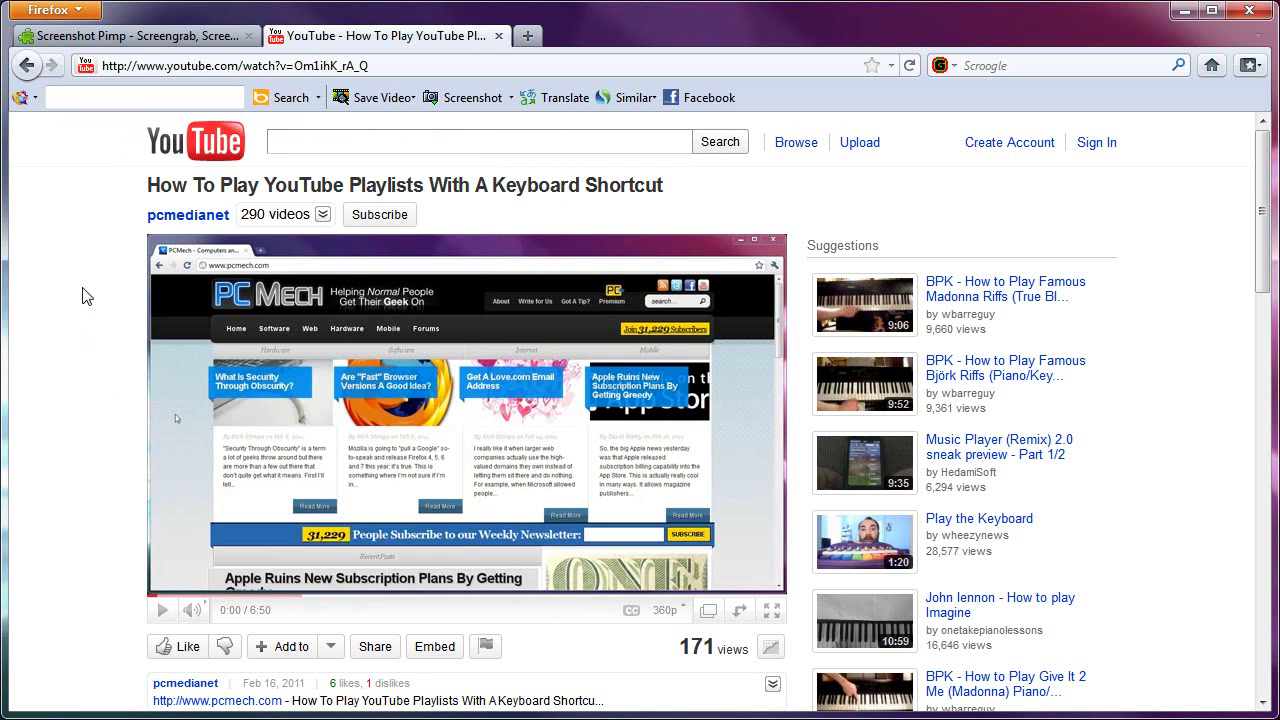
# Open the add-on Preferences, view the Screenshot tab's default save folder, then show the Appearance settings
pyautogui.click(22, 97)
pyautogui.click(40, 128)
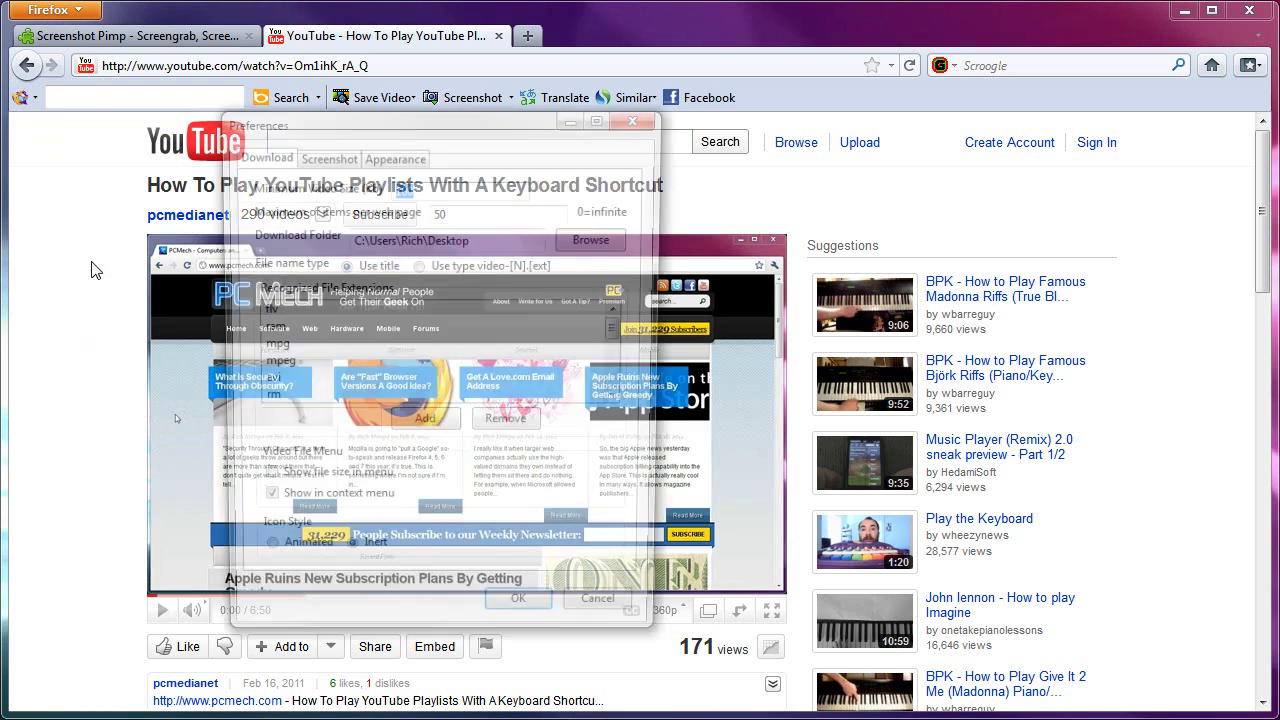
pyautogui.click(326, 153)
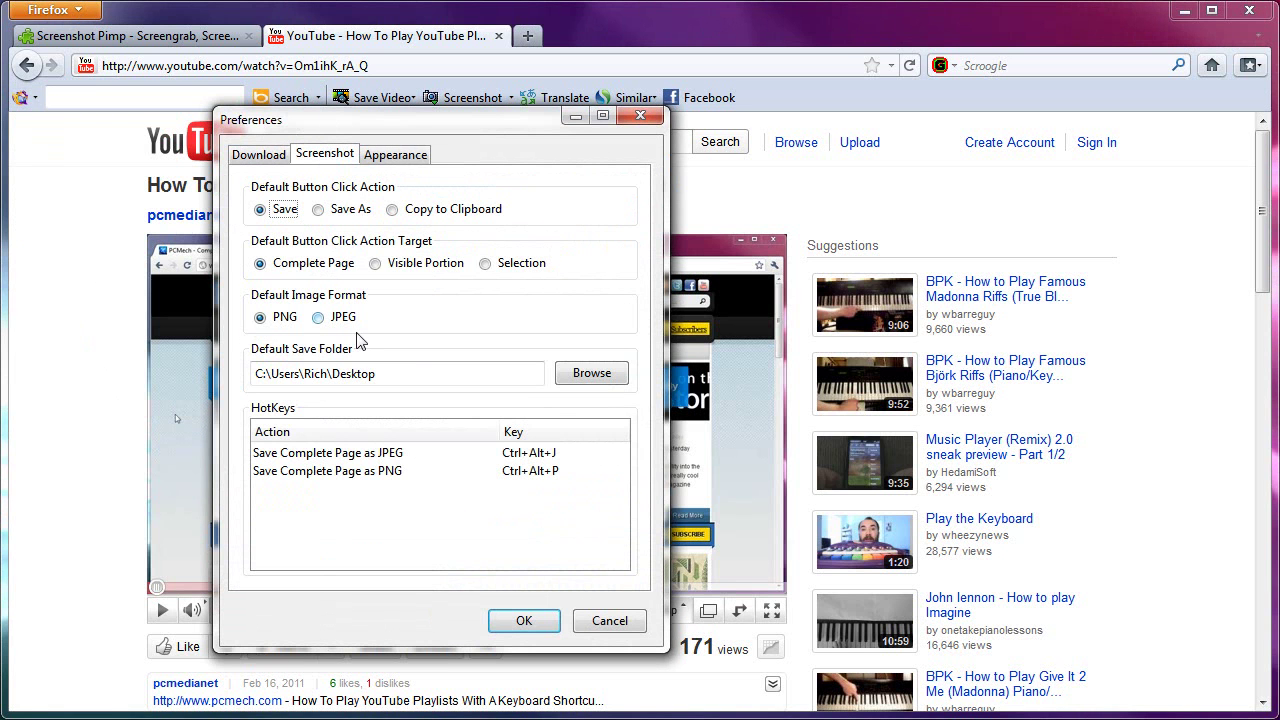
pyautogui.doubleClick(381, 372)
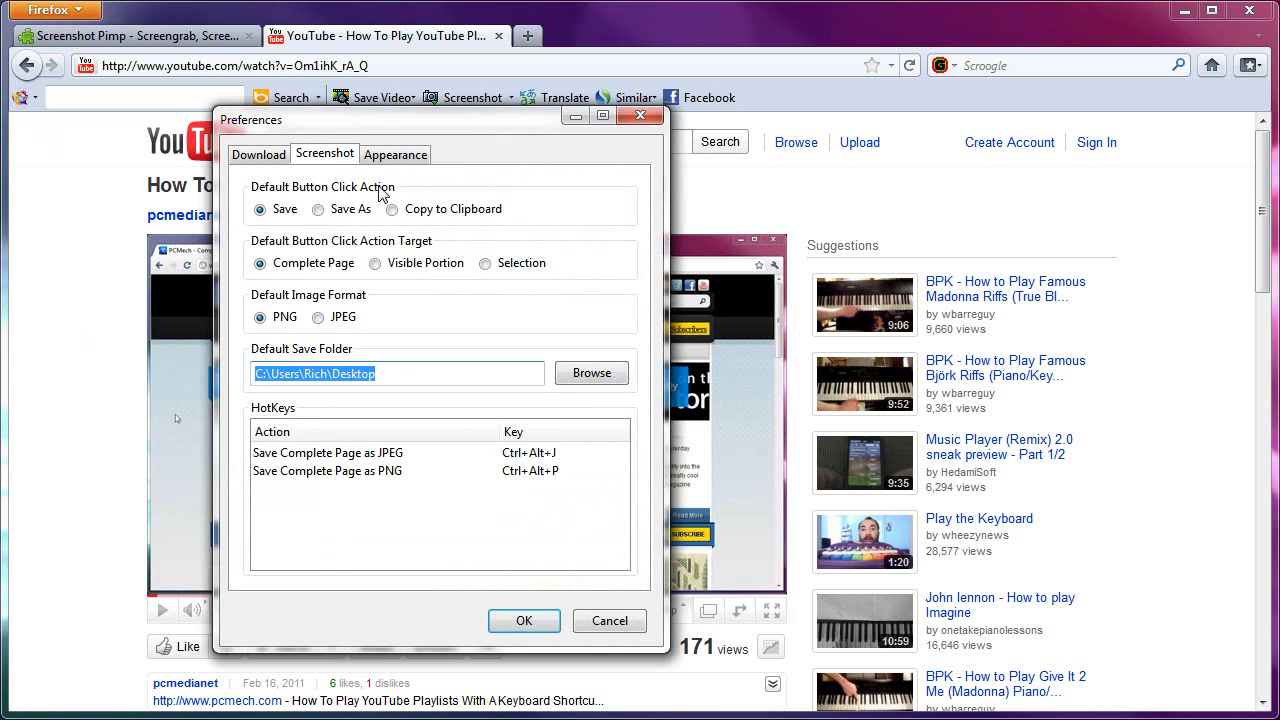
pyautogui.click(412, 156)
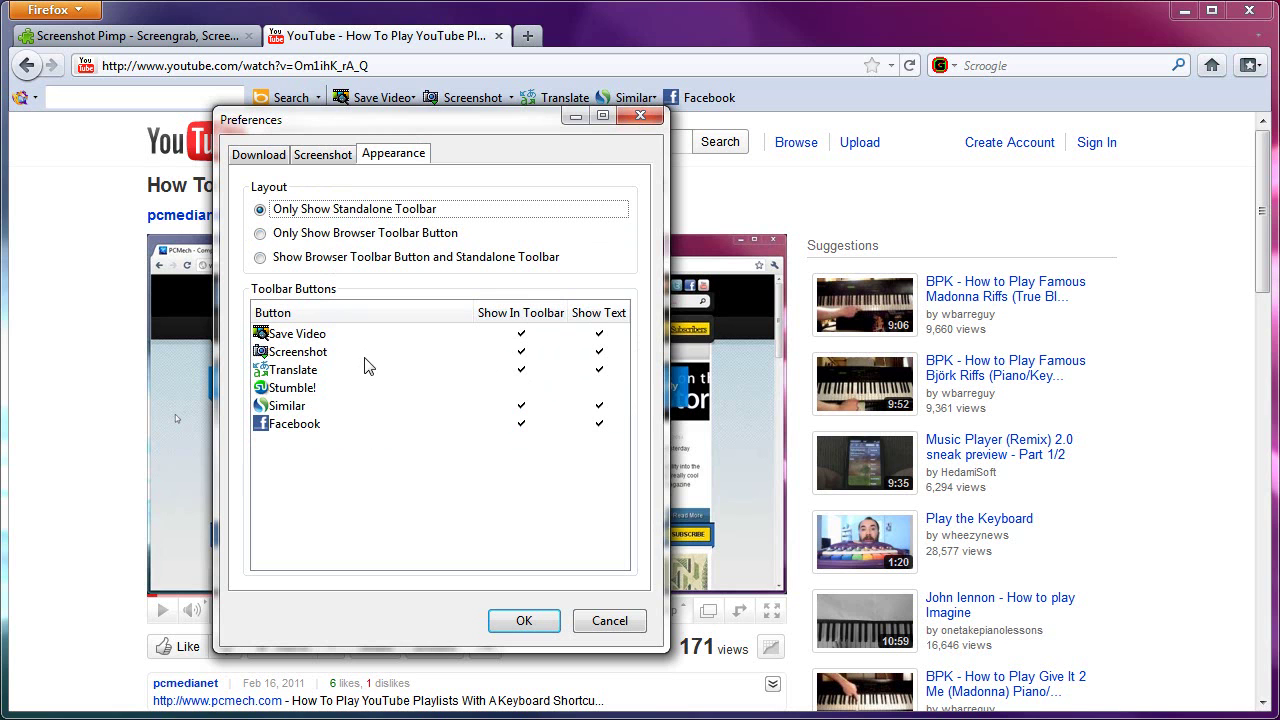
# Close the preferences and uncheck Video Downloader Toolbar under View > Toolbars
pyautogui.click(641, 115)
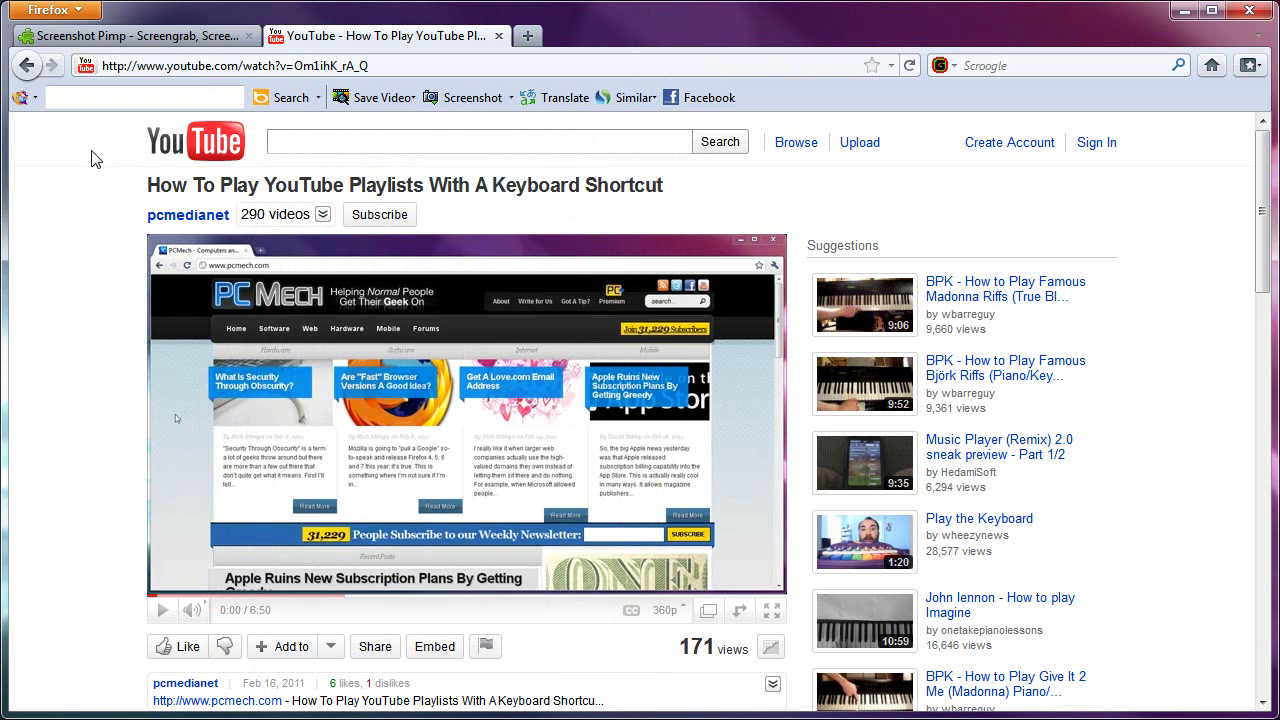
pyautogui.press('alt')
pyautogui.click(88, 32)
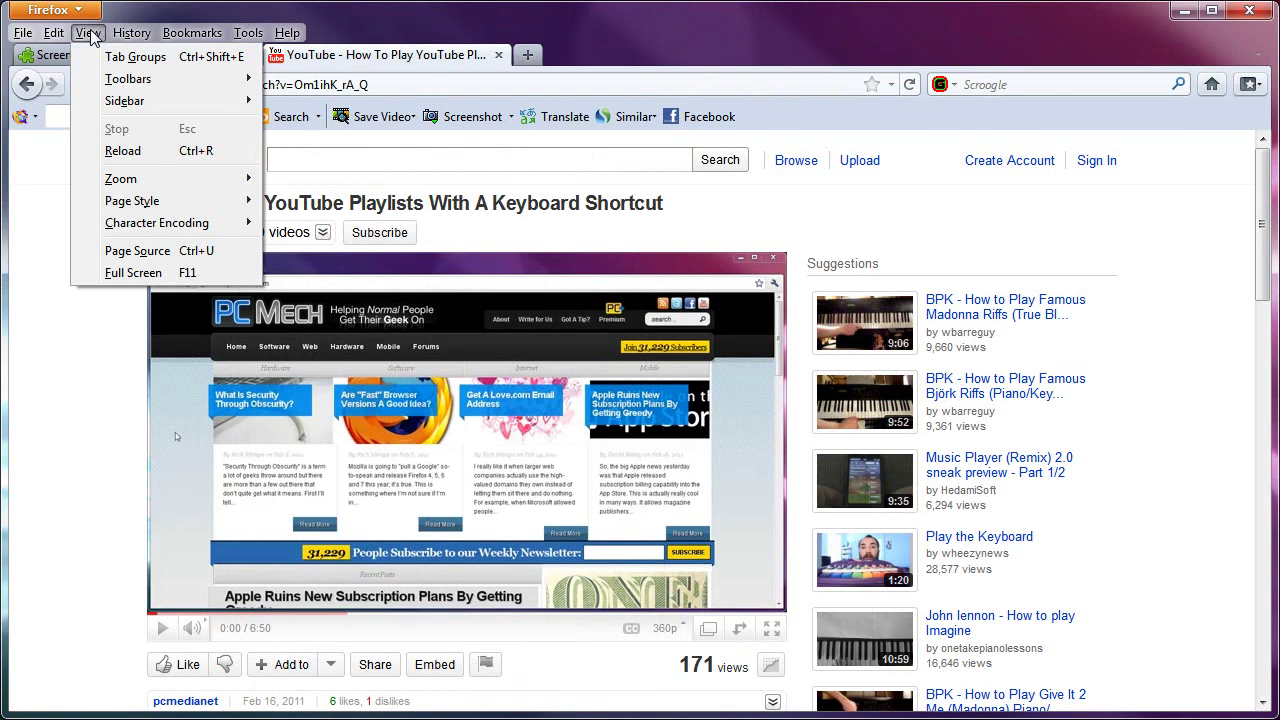
pyautogui.moveTo(165, 86)
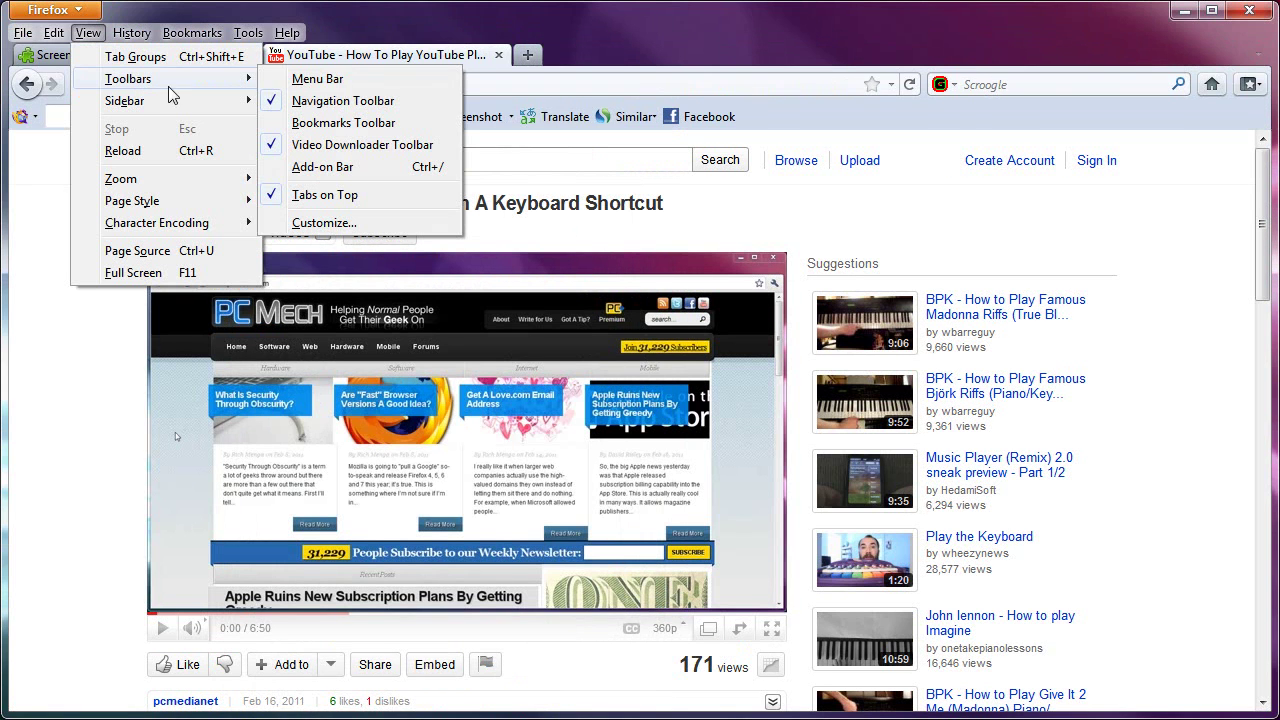
pyautogui.click(343, 146)
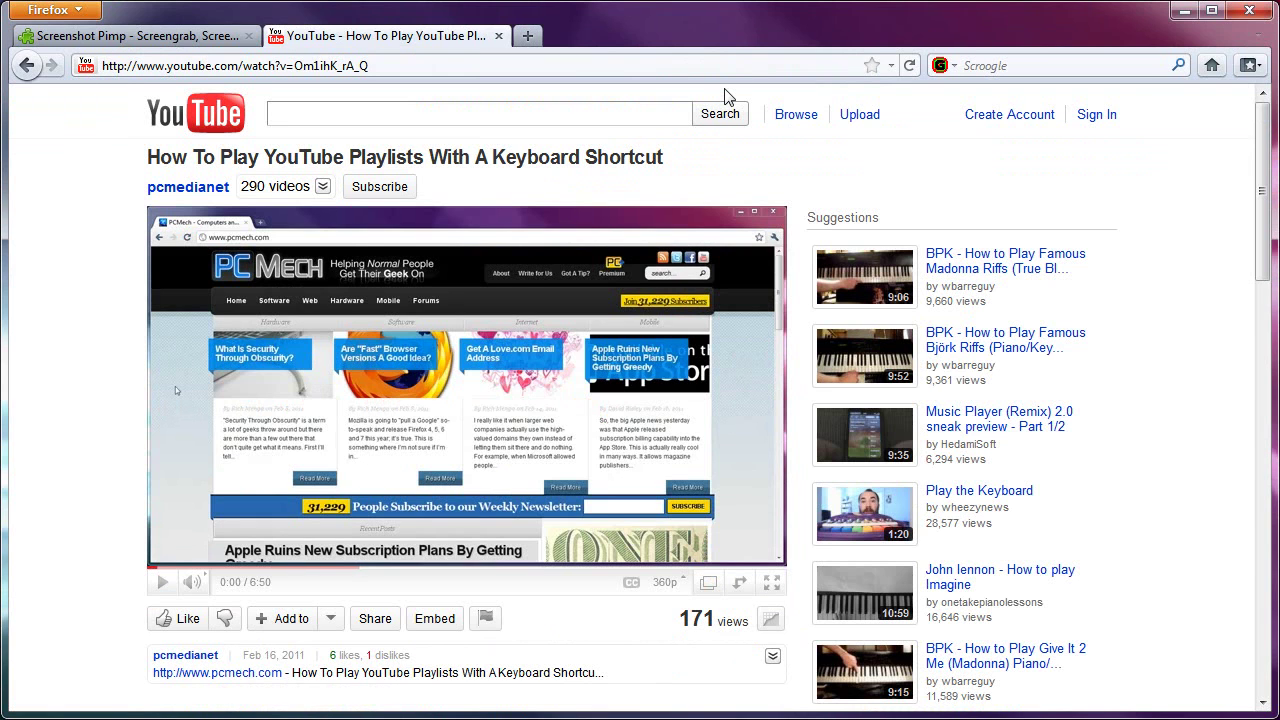
# Show and dismiss the page's Screenshot context submenu, then return to the Screenshot Pimp 3.3.2 tab
pyautogui.rightClick(85, 181)
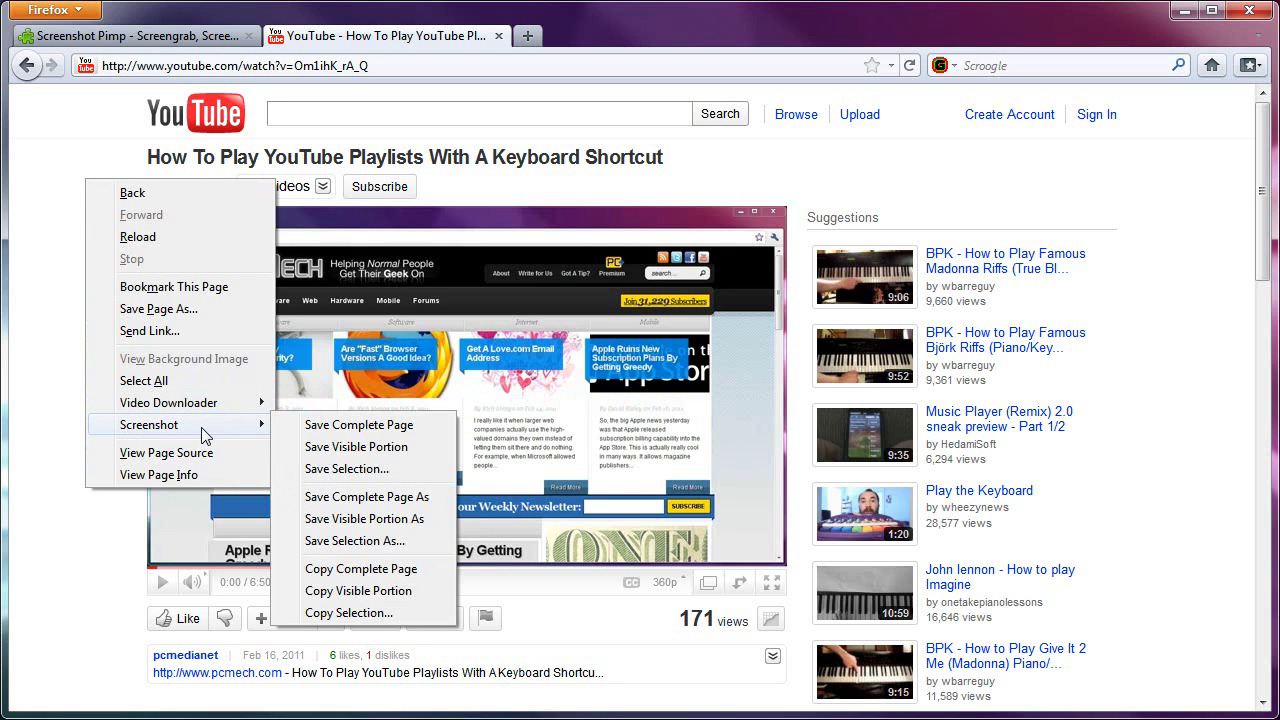
pyautogui.click(45, 311)
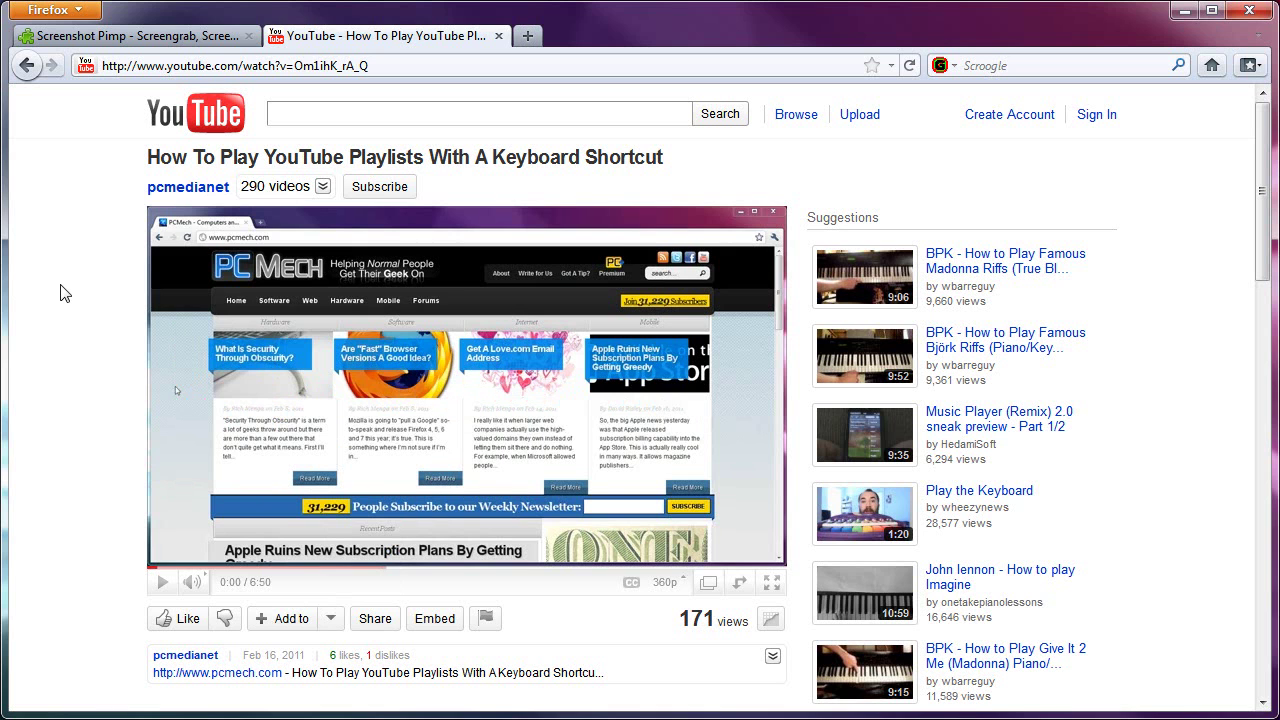
pyautogui.click(110, 36)
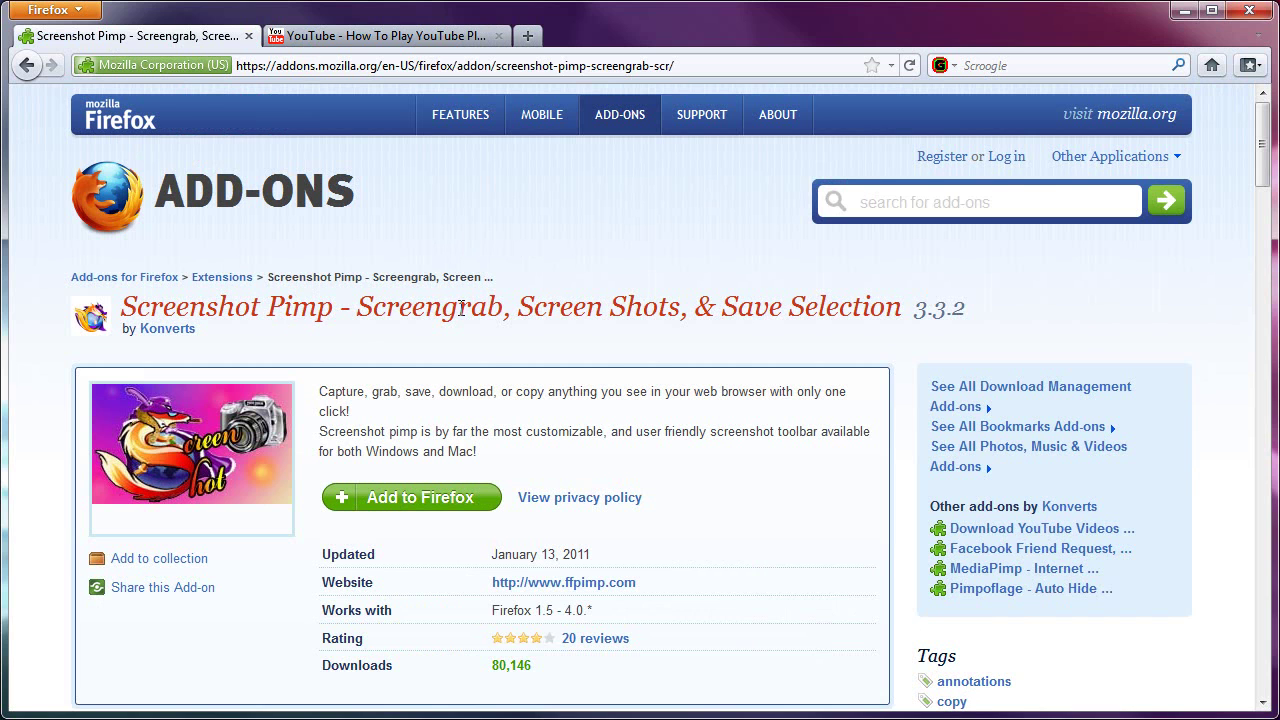
pyautogui.scroll(-1, 432, 372)
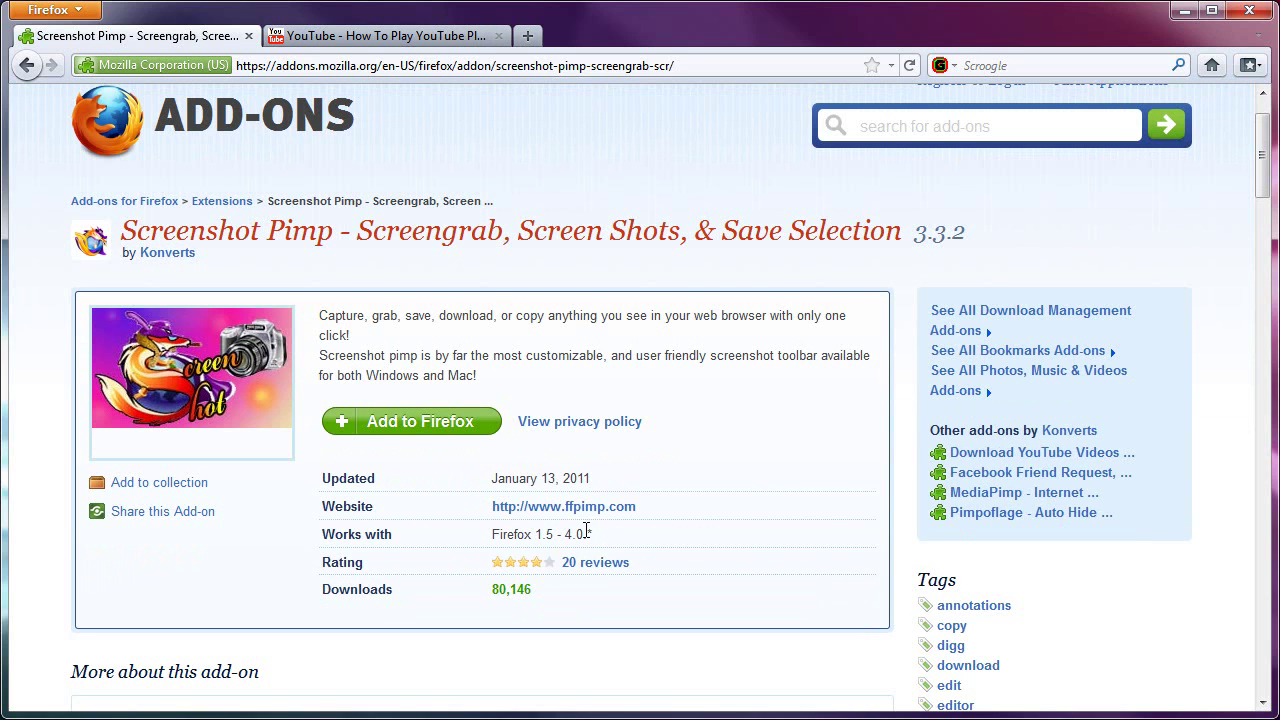
pyautogui.scroll(1, 517, 372)
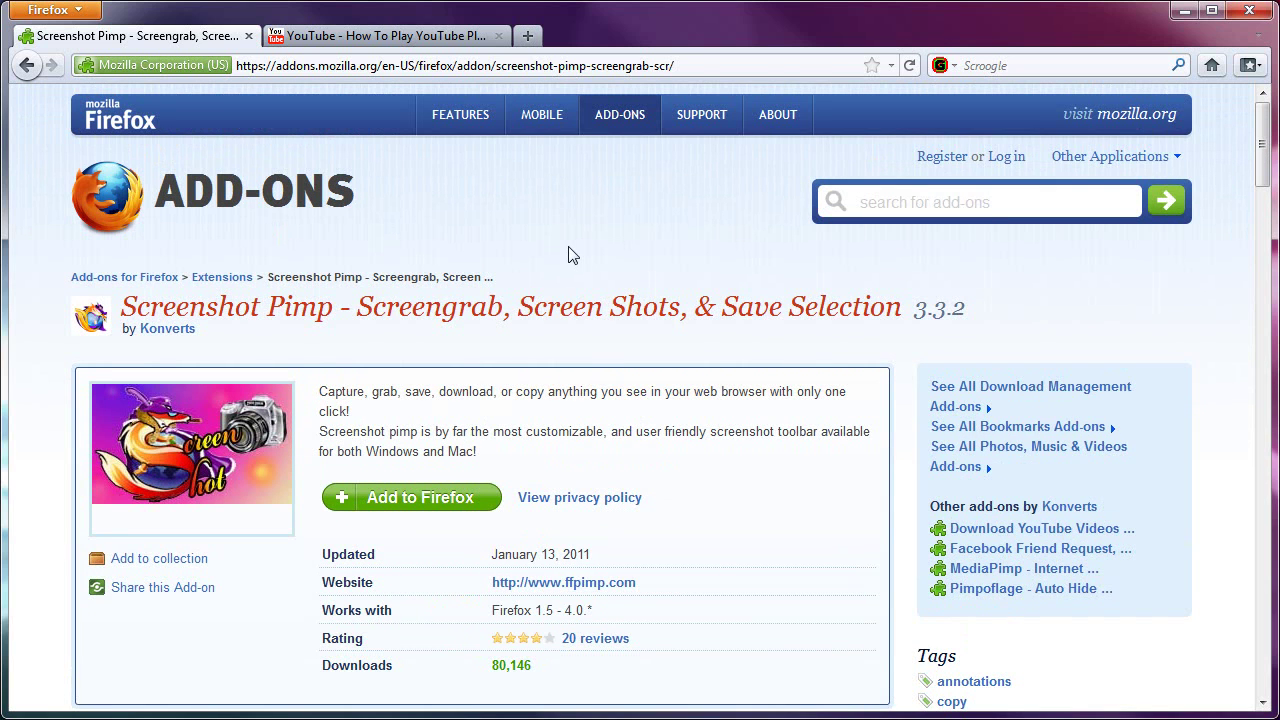